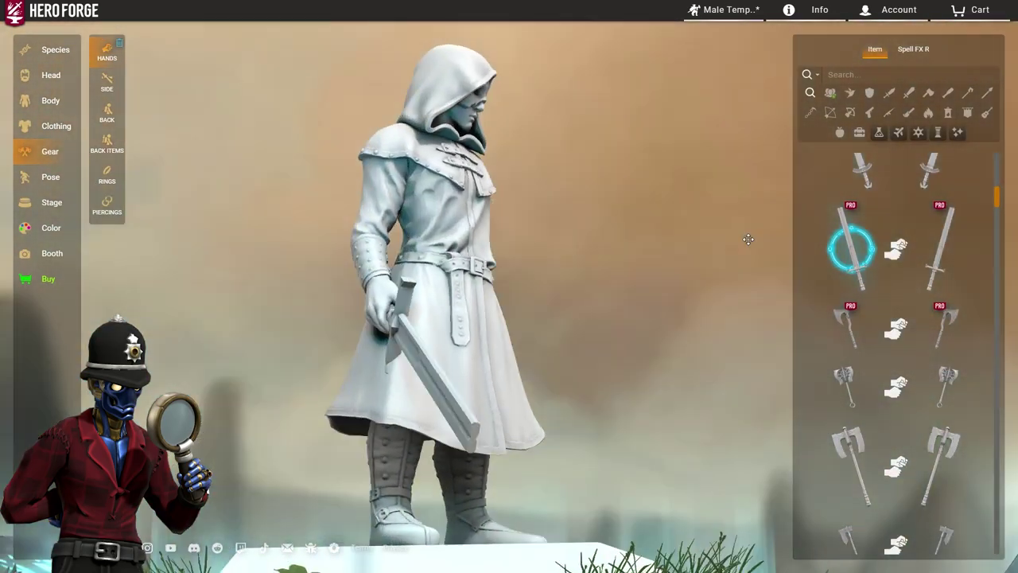
Equip the PRO single-bladed axe in the figure's left hand
{"action": "left_click_drag", "start_coordinate": [748, 239], "coordinate": [598, 266]}
{"action": "left_click", "coordinate": [953, 332]}
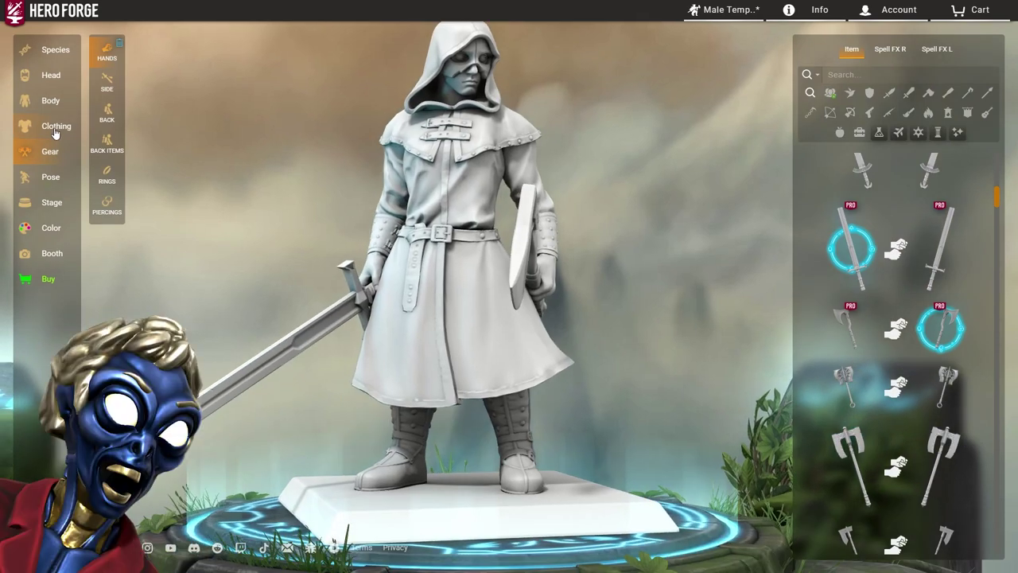
Dress the figure's legs in the Adventurer's Trousers as the under layer
{"action": "left_click", "coordinate": [55, 131]}
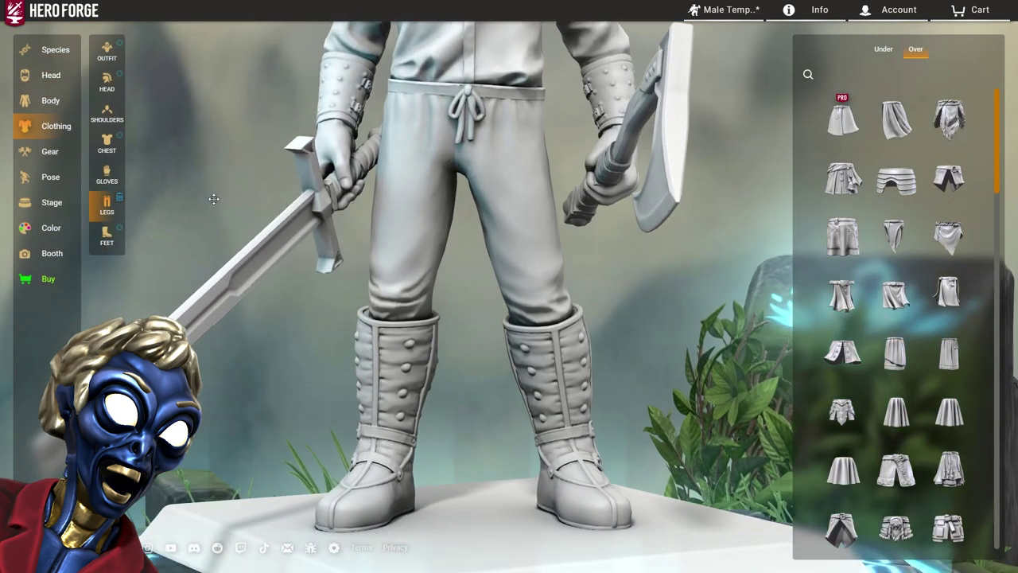
{"action": "left_click", "coordinate": [106, 234]}
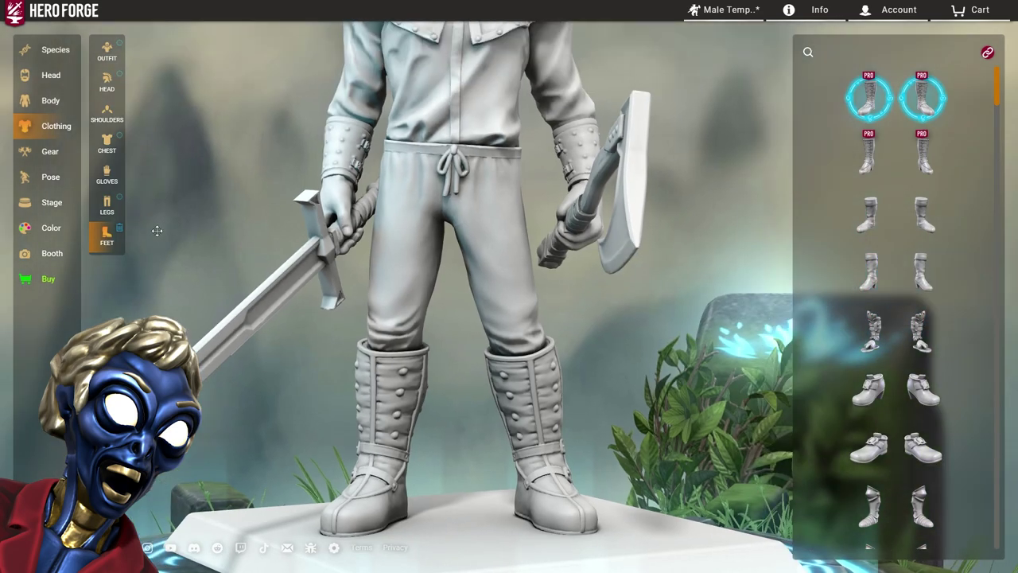
{"action": "left_click", "coordinate": [106, 205]}
{"action": "scroll", "coordinate": [897, 449], "scroll_direction": "down", "scroll_amount": 3}
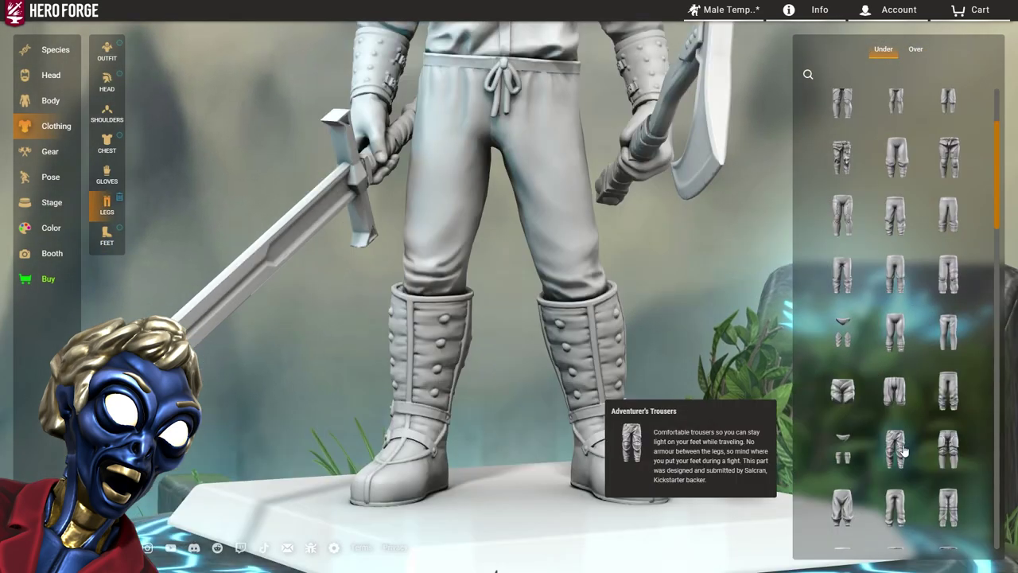
{"action": "left_click_drag", "start_coordinate": [652, 269], "coordinate": [612, 266]}
{"action": "scroll", "coordinate": [607, 267], "scroll_direction": "down", "scroll_amount": 2}
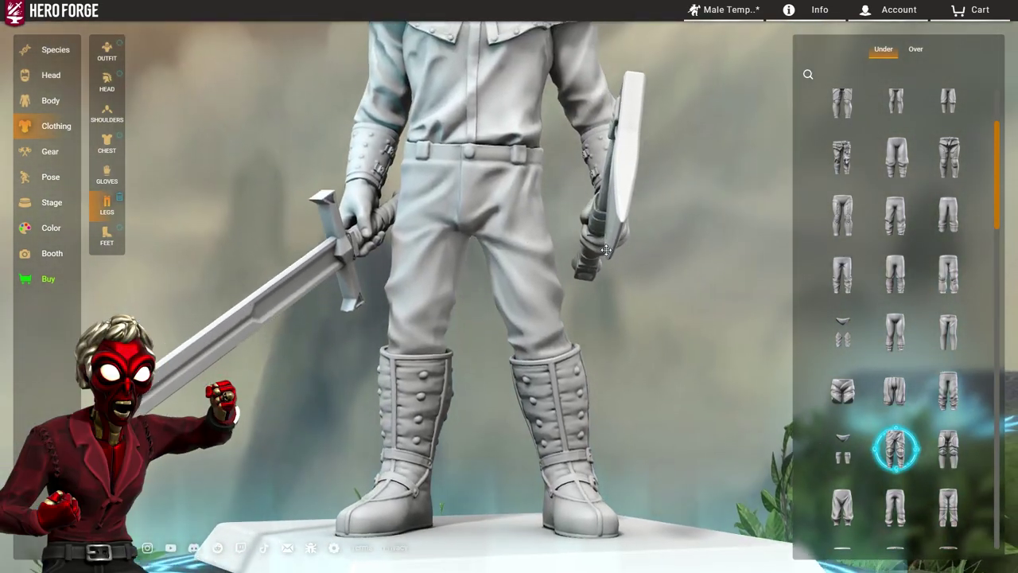
{"action": "scroll", "coordinate": [603, 247], "scroll_direction": "down", "scroll_amount": 2}
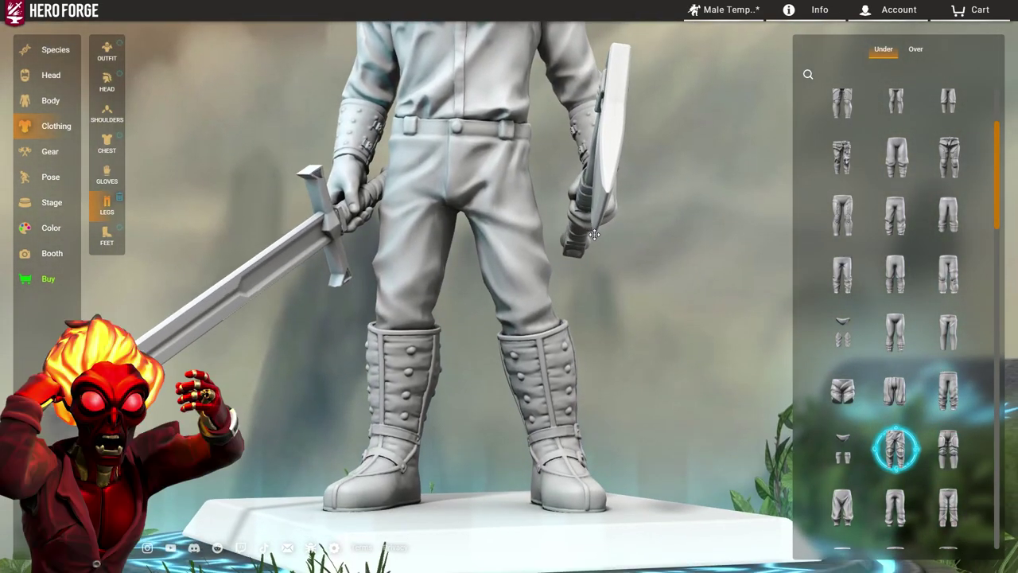
Take off the figure's tall studded PRO boots and inspect the knee area of the trousers
{"action": "left_click", "coordinate": [102, 245]}
{"action": "left_click", "coordinate": [925, 103]}
{"action": "left_click_drag", "start_coordinate": [506, 193], "coordinate": [470, 289]}
{"action": "scroll", "coordinate": [413, 313], "scroll_direction": "up", "scroll_amount": 5}
{"action": "left_click_drag", "start_coordinate": [414, 314], "coordinate": [477, 303]}
{"action": "scroll", "coordinate": [499, 282], "scroll_direction": "down", "scroll_amount": 5}
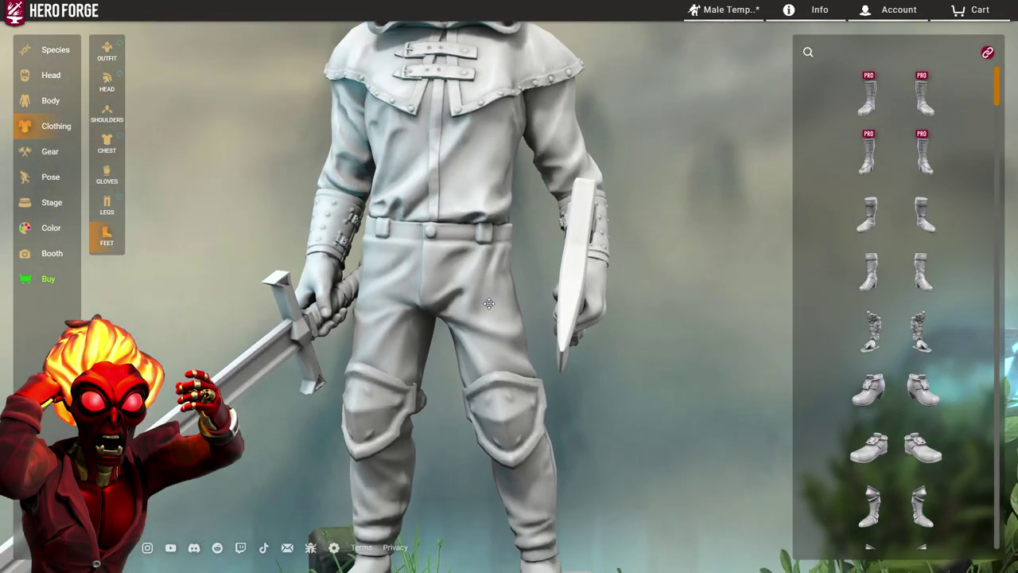
Try the short cuffed boots on the figure and take them off again
{"action": "right_click_drag", "start_coordinate": [498, 282], "coordinate": [541, 218]}
{"action": "left_click", "coordinate": [884, 215]}
{"action": "left_click_drag", "start_coordinate": [626, 268], "coordinate": [672, 283]}
{"action": "left_click", "coordinate": [867, 215]}
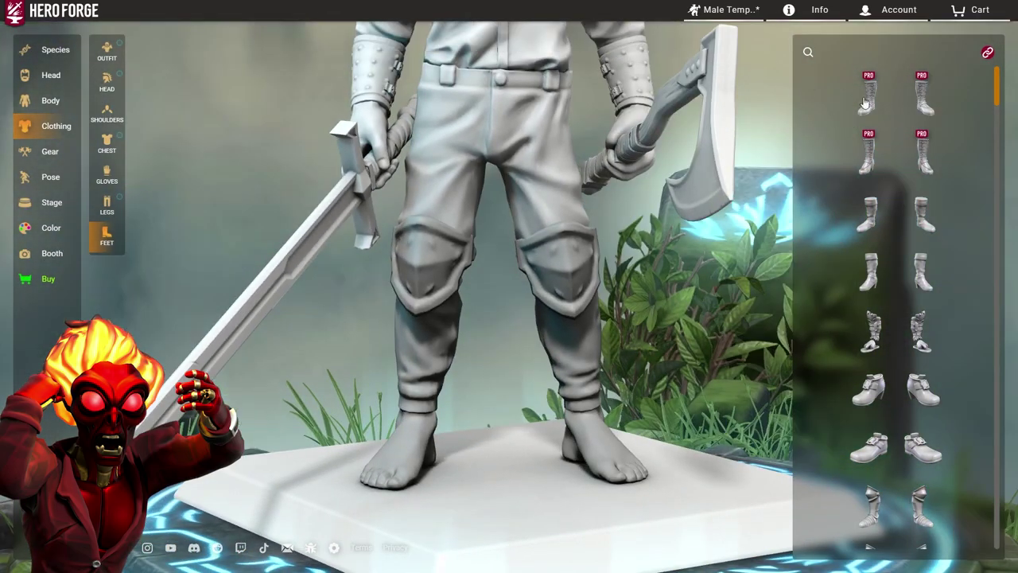
Put the tall studded PRO boots back on both of the figure's feet
{"action": "left_click", "coordinate": [868, 95]}
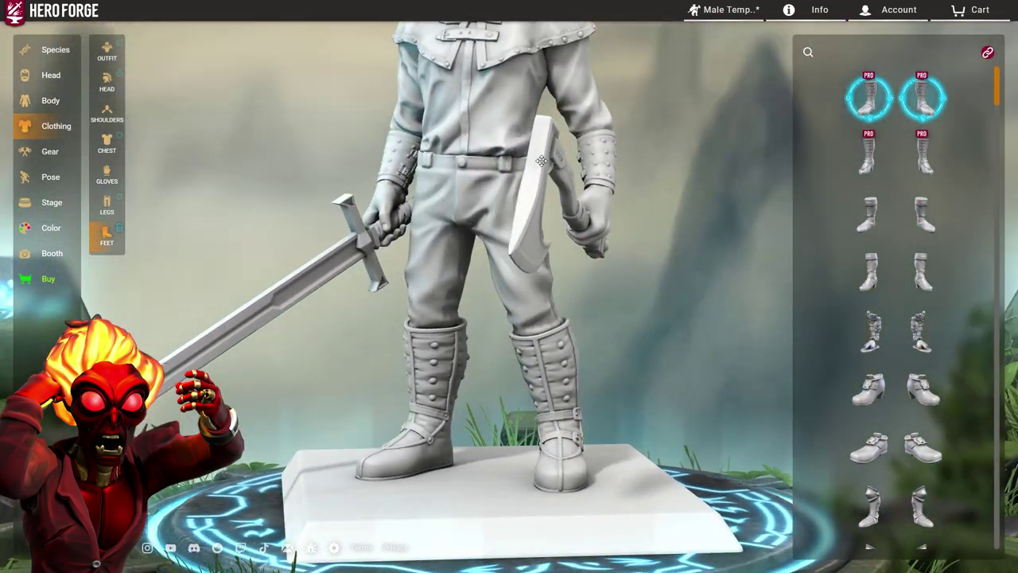
{"action": "scroll", "coordinate": [571, 171], "scroll_direction": "up", "scroll_amount": 3}
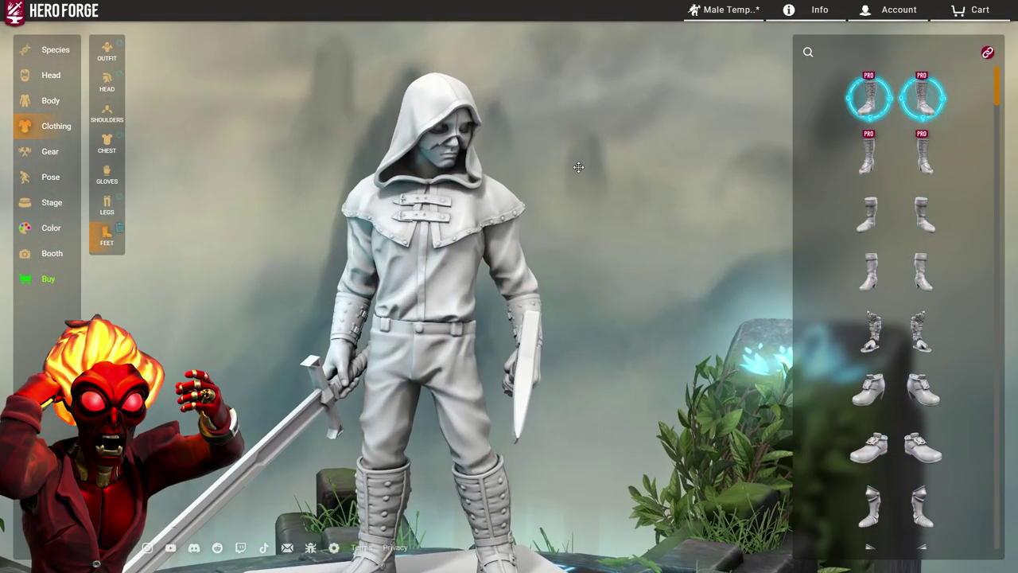
{"action": "left_click_drag", "start_coordinate": [578, 167], "coordinate": [516, 171]}
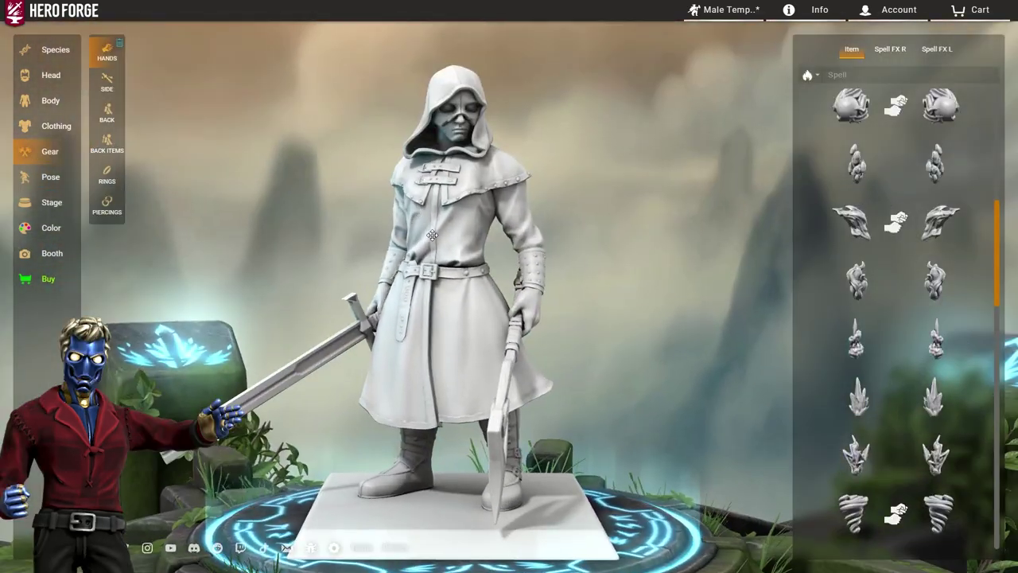
Replace the right-hand sword with the Dual Bladed Spear from the polearm category
{"action": "scroll", "coordinate": [432, 236], "scroll_direction": "up", "scroll_amount": 2}
{"action": "right_click_drag", "start_coordinate": [529, 274], "coordinate": [567, 189]}
{"action": "left_click", "coordinate": [810, 75]}
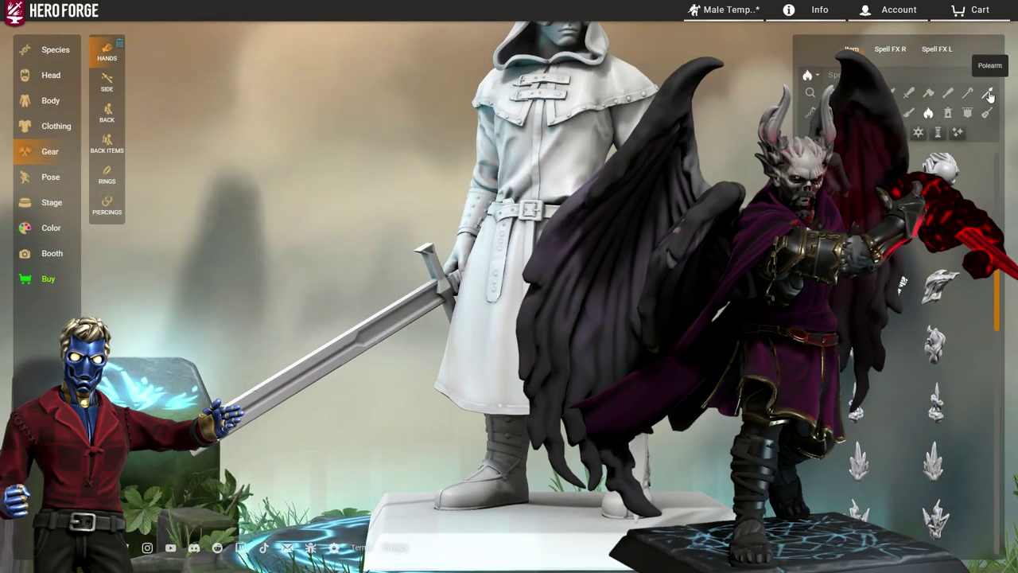
{"action": "left_click", "coordinate": [987, 94]}
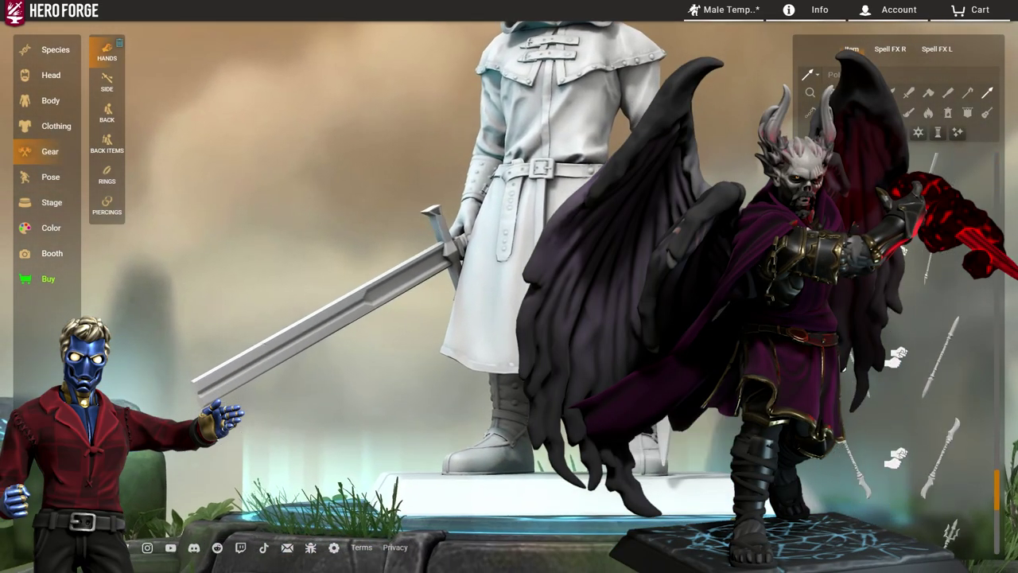
{"action": "left_click", "coordinate": [851, 354]}
Shift the grip position of the right-hand spear along its shaft in the advanced pose settings
{"action": "left_click", "coordinate": [46, 179]}
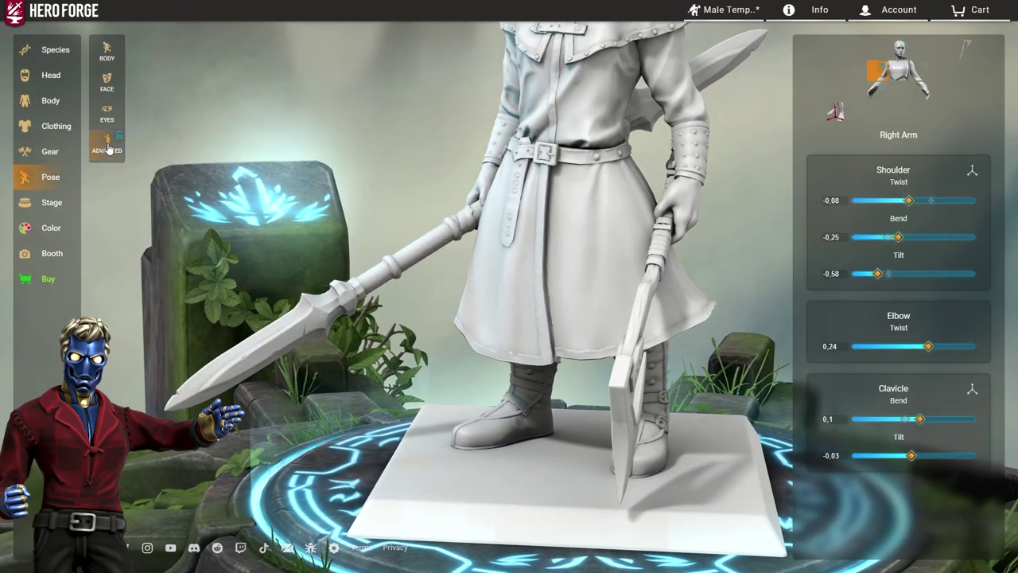
{"action": "left_click", "coordinate": [829, 62]}
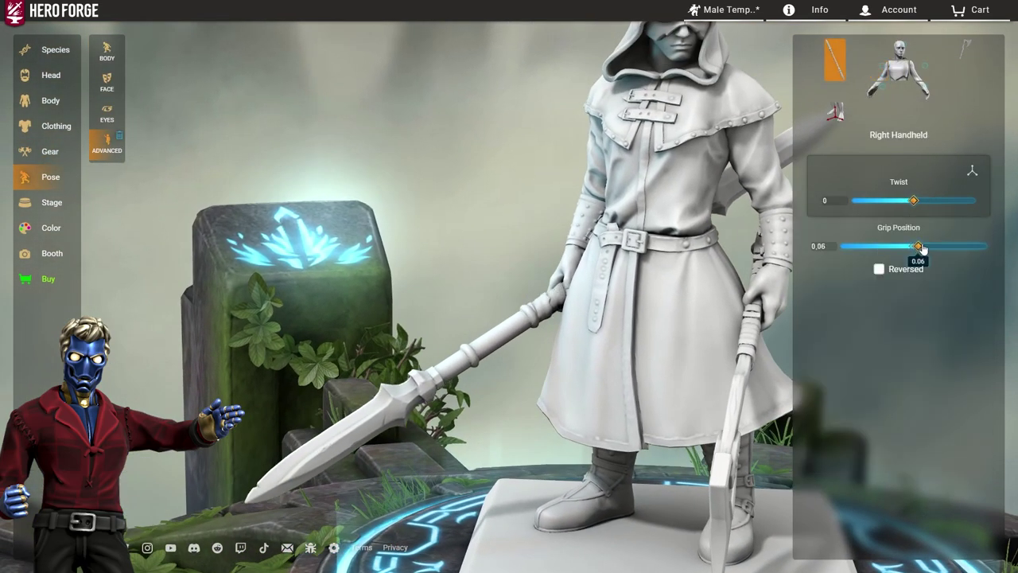
{"action": "left_click_drag", "start_coordinate": [628, 254], "coordinate": [607, 237]}
{"action": "scroll", "coordinate": [573, 231], "scroll_direction": "down", "scroll_amount": 3}
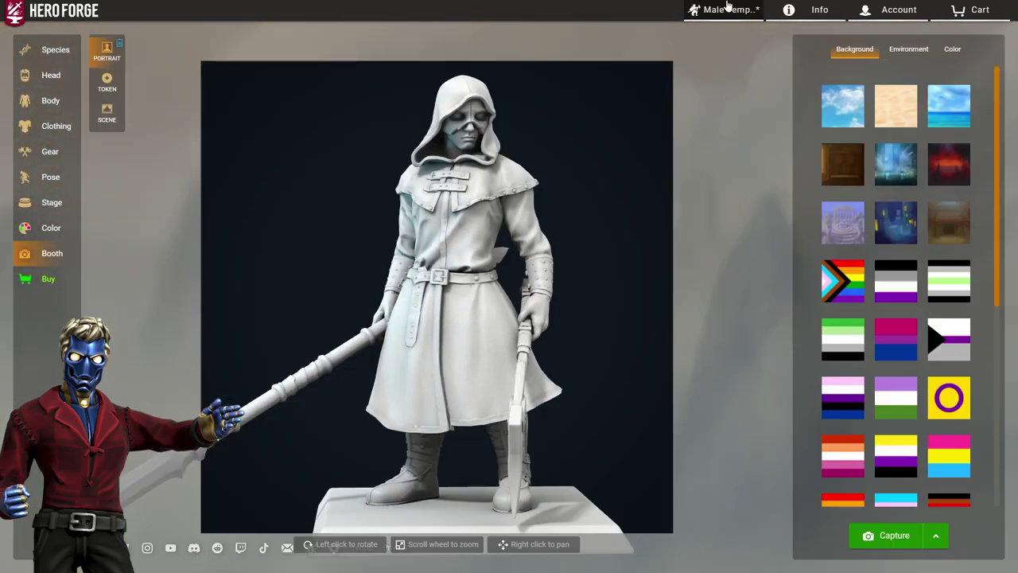
Import only the pose from the saved model 'Male Template Copy Copy'
{"action": "left_click", "coordinate": [726, 8]}
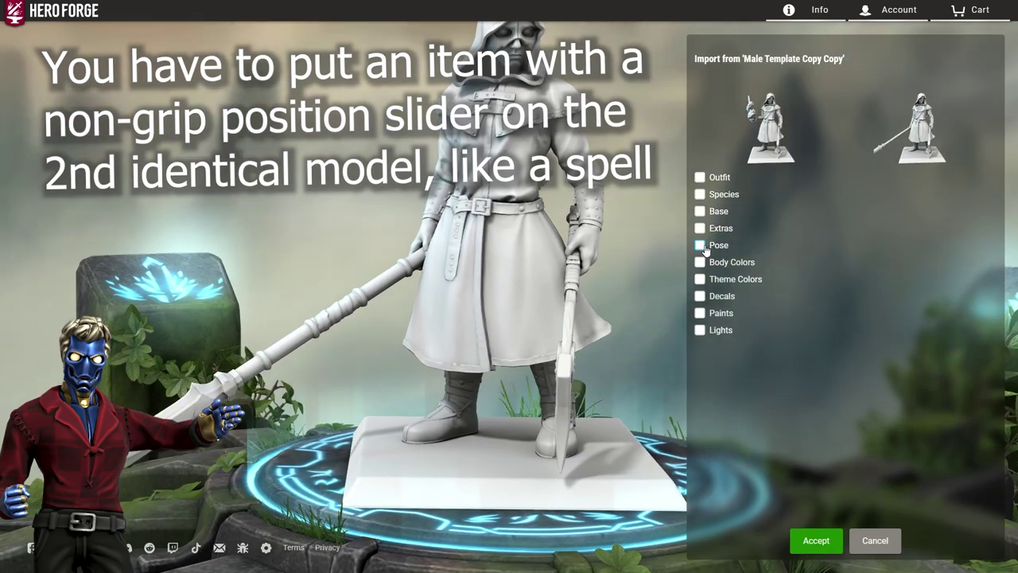
{"action": "left_click", "coordinate": [700, 245]}
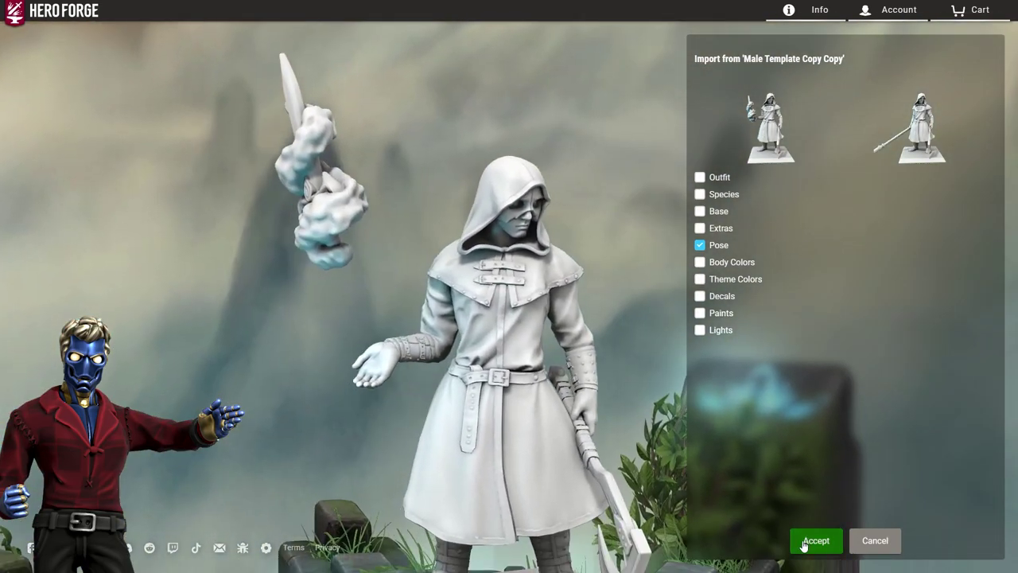
{"action": "left_click", "coordinate": [813, 541]}
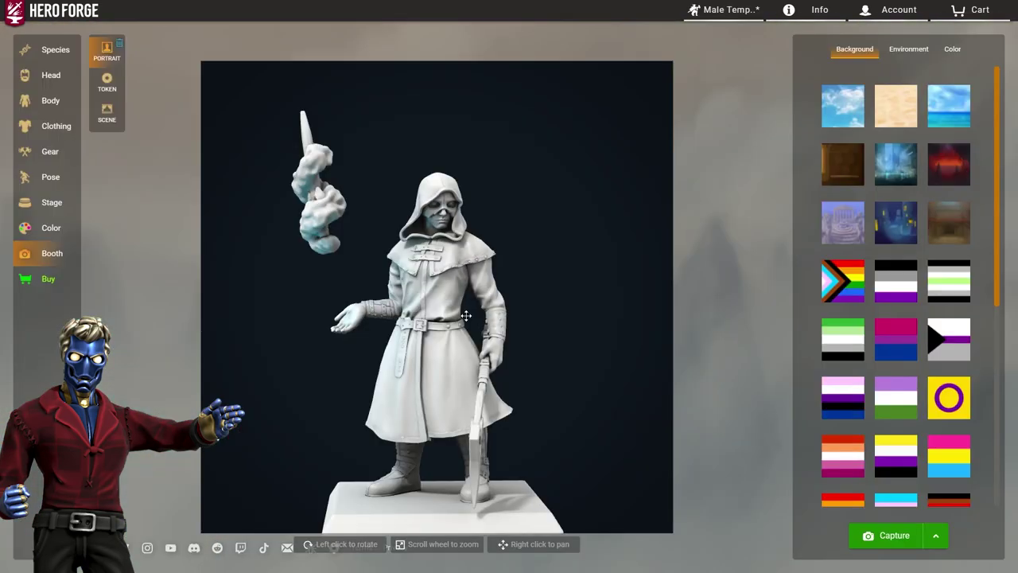
Pose the right arm with shoulder twist -0.86, shoulder tilt -1 and elbow twist -1
{"action": "left_click", "coordinate": [50, 176]}
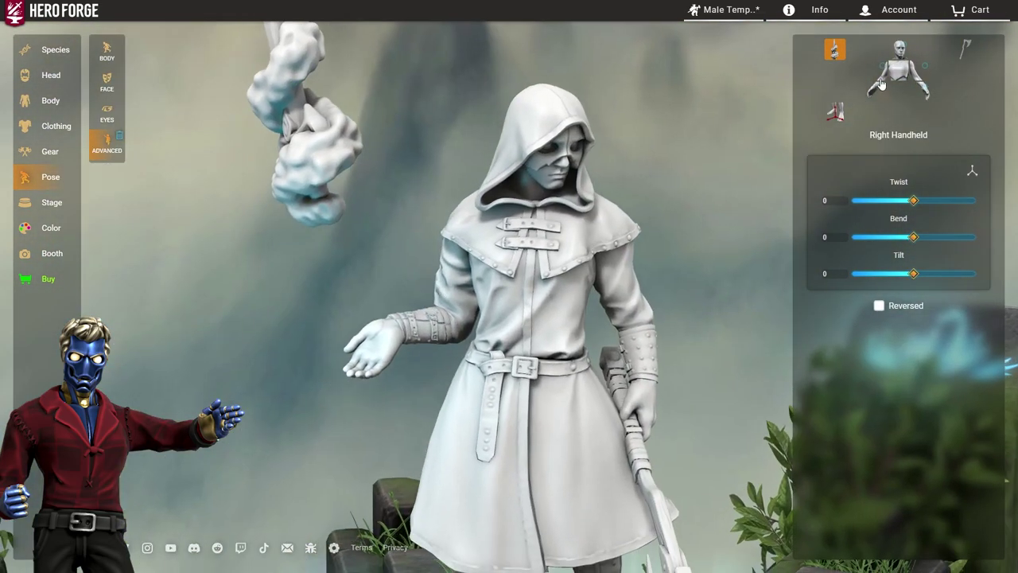
{"action": "left_click", "coordinate": [881, 84]}
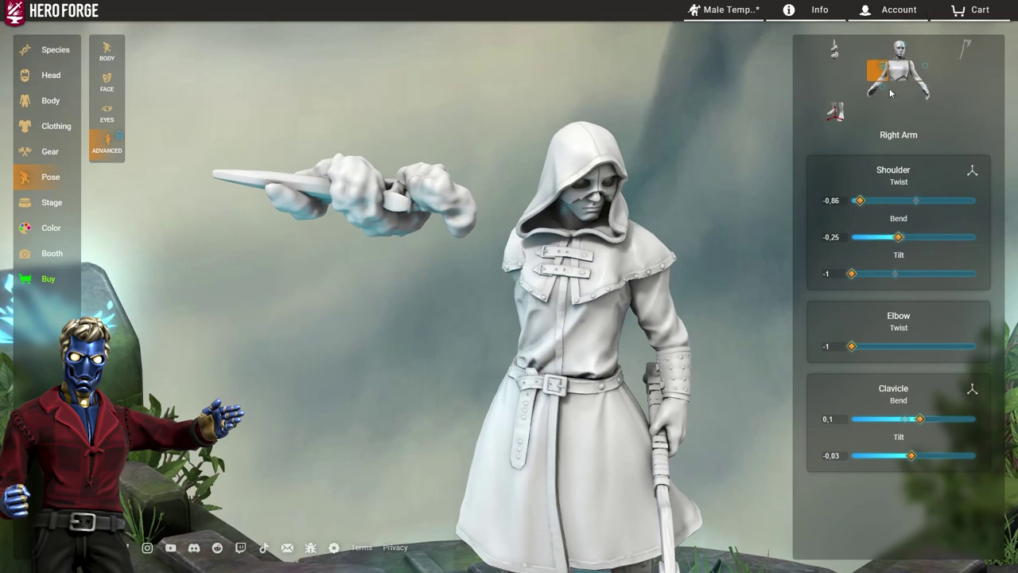
Rotate the right handheld item to a twist of -0.7 and a bend of -0.6
{"action": "left_click", "coordinate": [878, 94]}
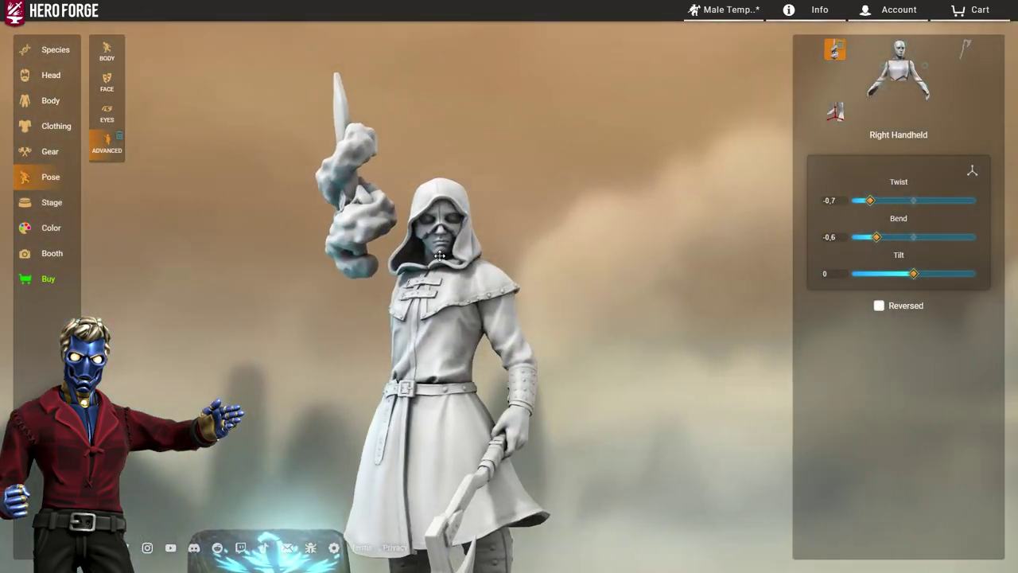
{"action": "left_click_drag", "start_coordinate": [440, 257], "coordinate": [513, 276]}
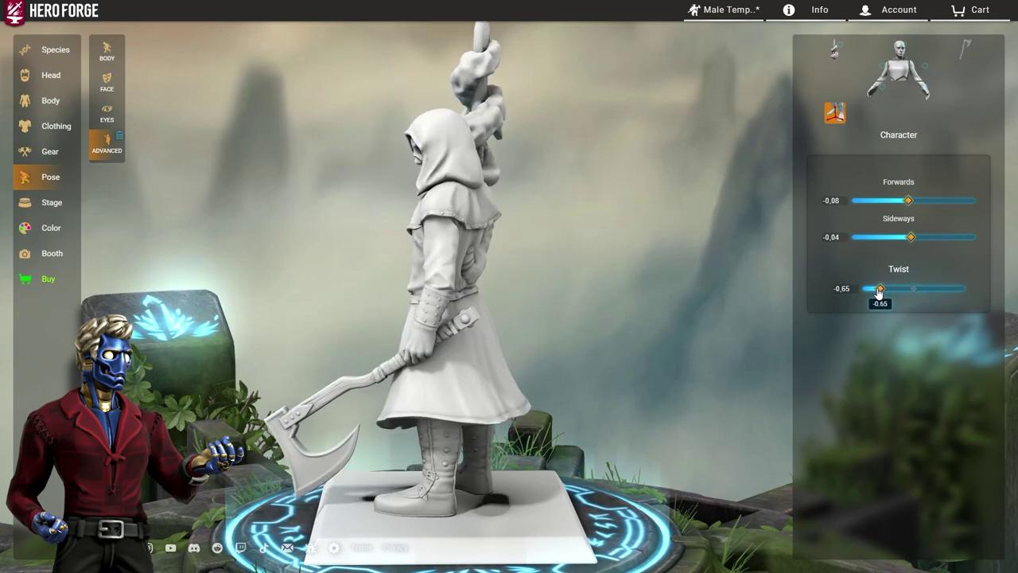
{"action": "scroll", "coordinate": [299, 322], "scroll_direction": "up", "scroll_amount": 3}
Give the figure the long, thin tail with a tufted end in the Tail A slot
{"action": "left_click", "coordinate": [50, 151]}
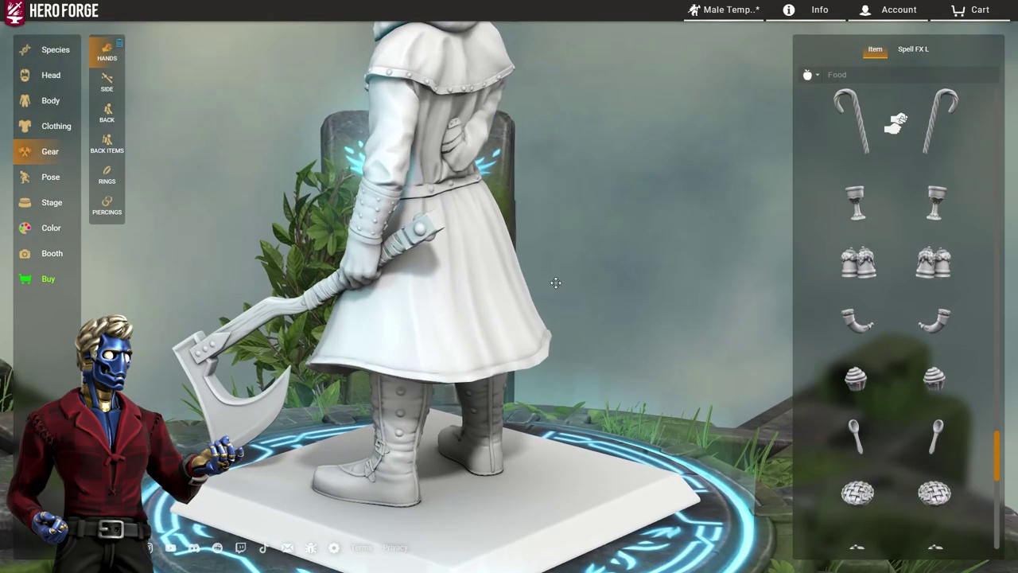
{"action": "left_click_drag", "start_coordinate": [556, 283], "coordinate": [522, 285]}
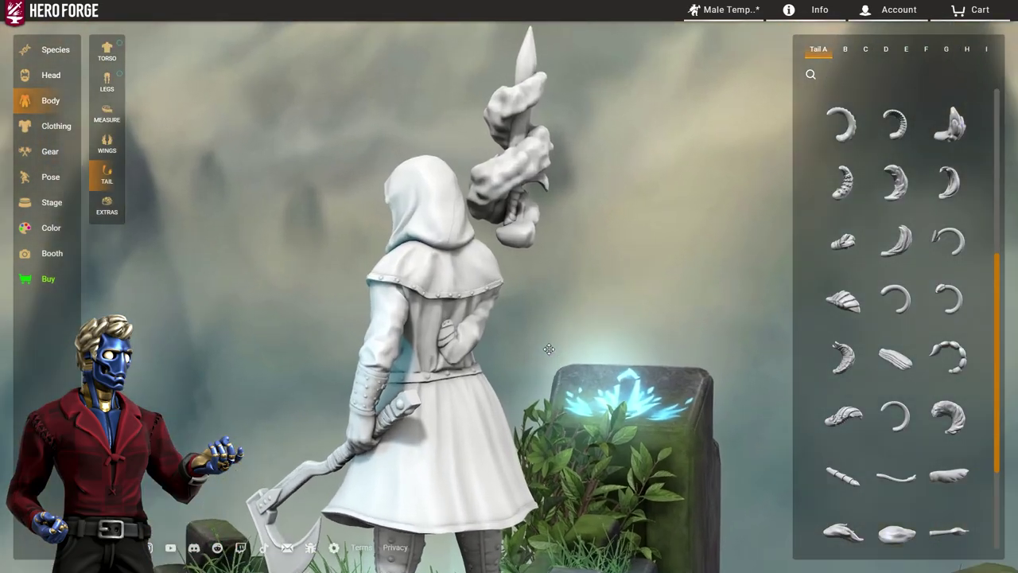
{"action": "scroll", "coordinate": [911, 346], "scroll_direction": "down", "scroll_amount": 2}
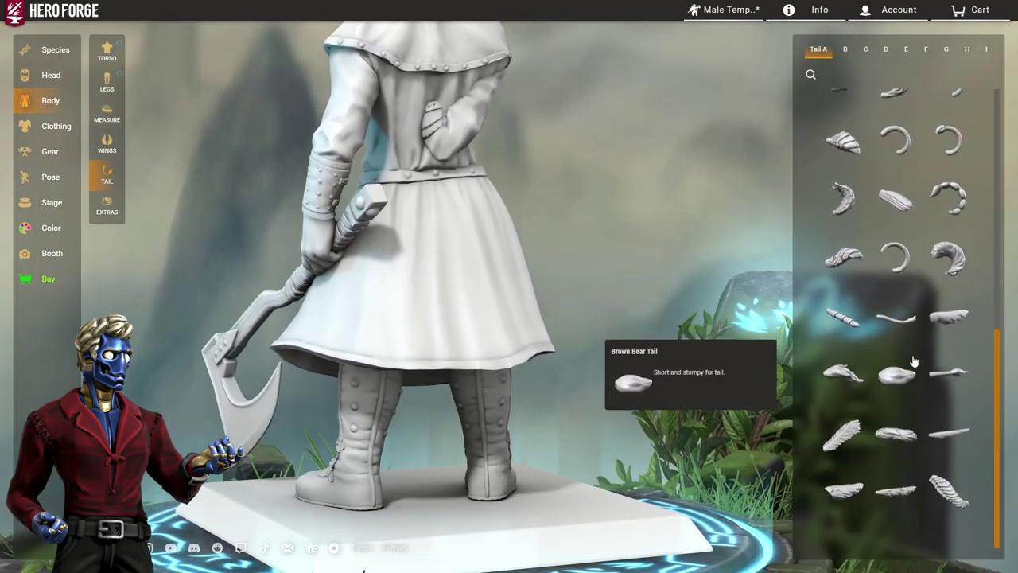
{"action": "scroll", "coordinate": [914, 350], "scroll_direction": "up", "scroll_amount": 6}
{"action": "left_click", "coordinate": [846, 52]}
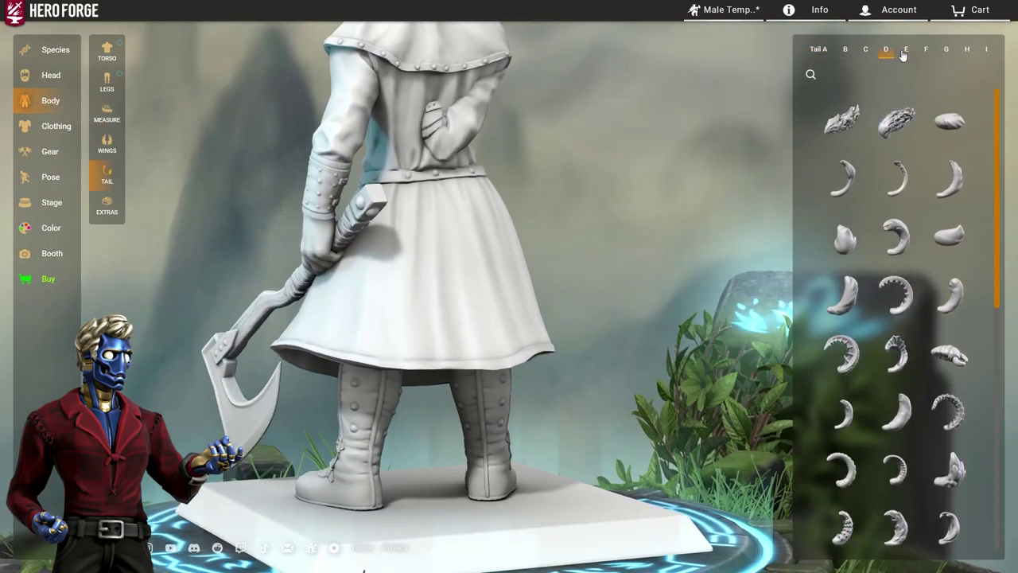
{"action": "left_click", "coordinate": [825, 50]}
{"action": "scroll", "coordinate": [883, 344], "scroll_direction": "down", "scroll_amount": 1}
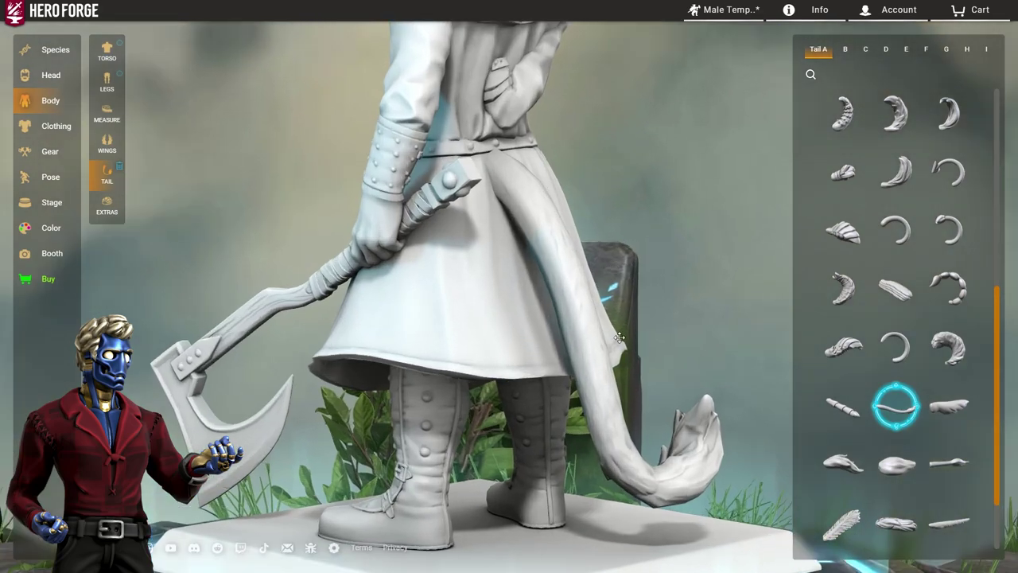
Attach the Dual Bladed Spear from the polearm category to the figure's tail
{"action": "left_click_drag", "start_coordinate": [618, 337], "coordinate": [493, 286]}
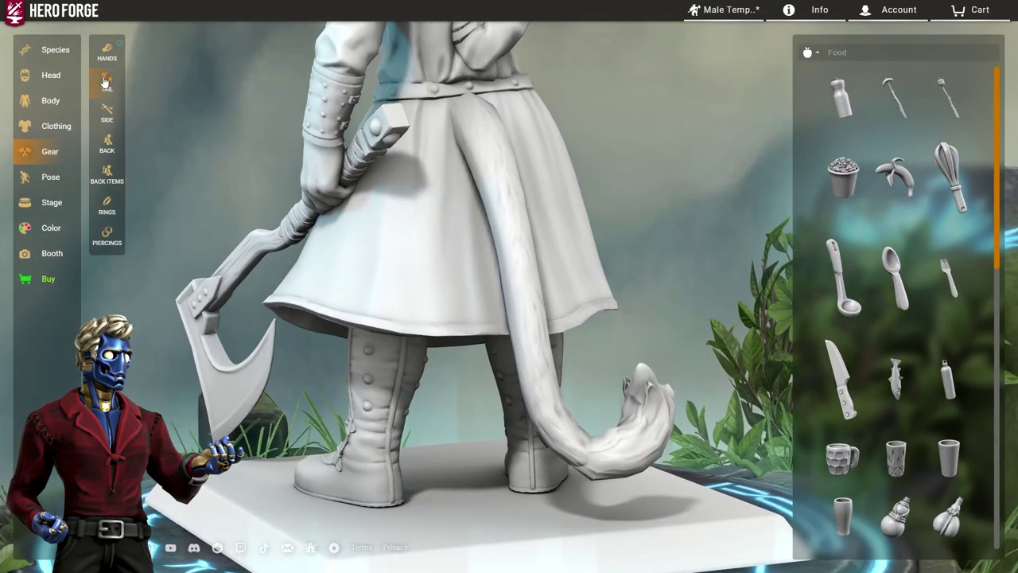
{"action": "scroll", "coordinate": [468, 291], "scroll_direction": "up", "scroll_amount": 2}
{"action": "right_click_drag", "start_coordinate": [470, 294], "coordinate": [443, 228]}
{"action": "left_click", "coordinate": [809, 53]}
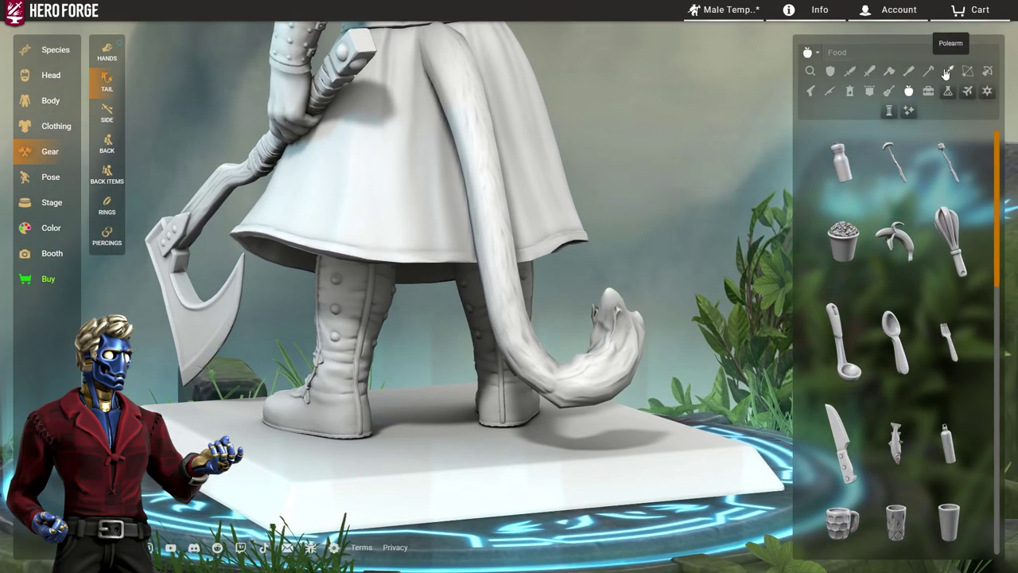
{"action": "left_click", "coordinate": [946, 73]}
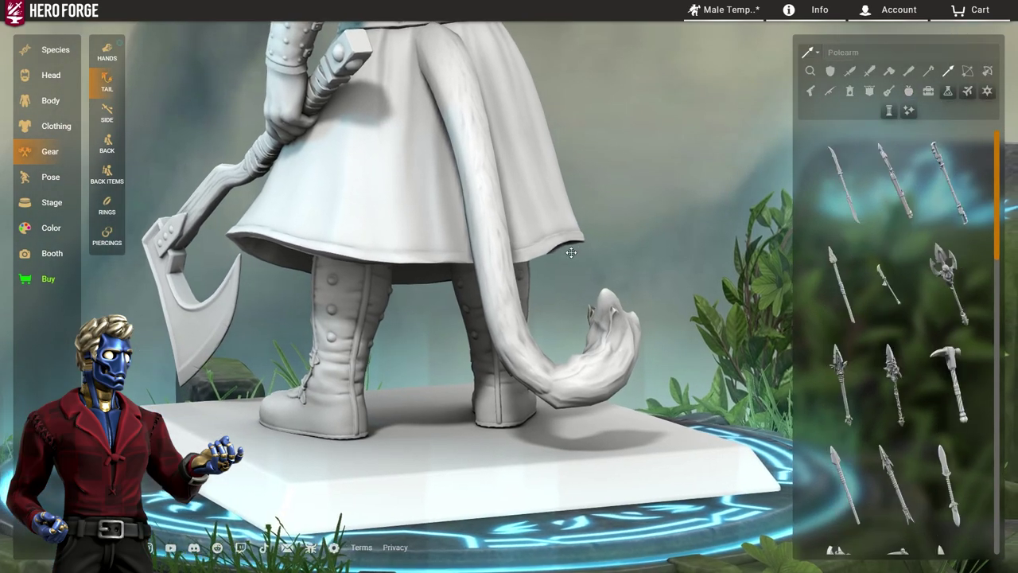
{"action": "scroll", "coordinate": [922, 333], "scroll_direction": "down", "scroll_amount": 5}
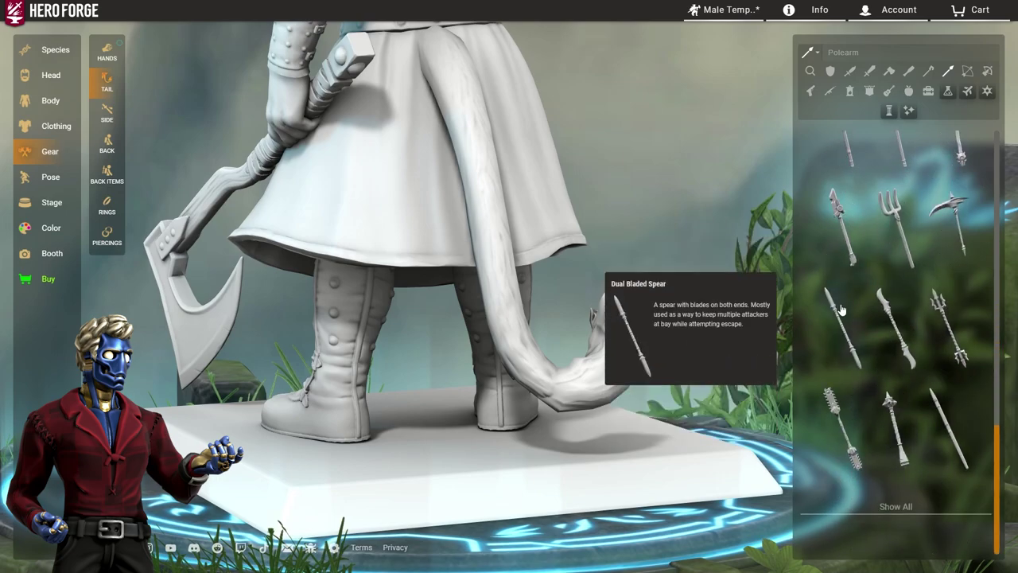
{"action": "left_click", "coordinate": [841, 309]}
Set the tail item's grip position to 0.95 in the advanced pose settings
{"action": "left_click_drag", "start_coordinate": [913, 248], "coordinate": [987, 248]}
{"action": "left_click", "coordinate": [22, 175]}
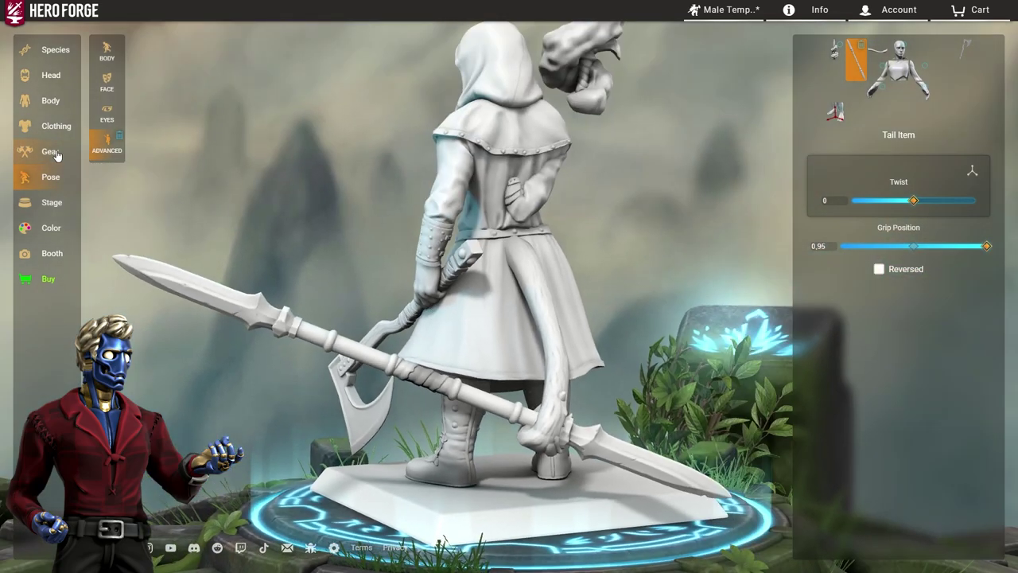
Replace the figure's tail-held spear with the Popcorn Bucket from the food category
{"action": "left_click", "coordinate": [50, 152]}
{"action": "scroll", "coordinate": [937, 274], "scroll_direction": "up", "scroll_amount": 5}
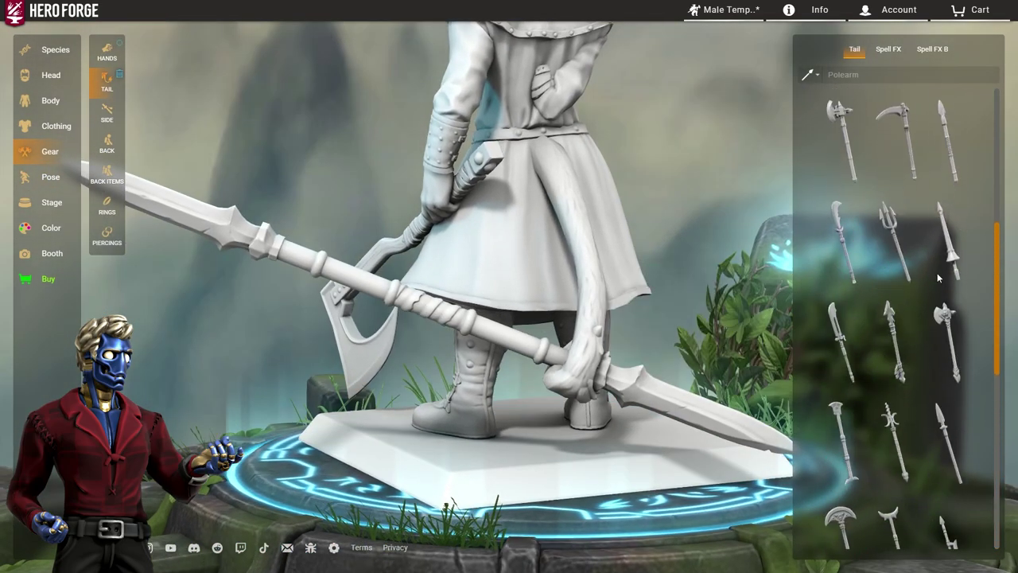
{"action": "scroll", "coordinate": [937, 277], "scroll_direction": "up", "scroll_amount": 5}
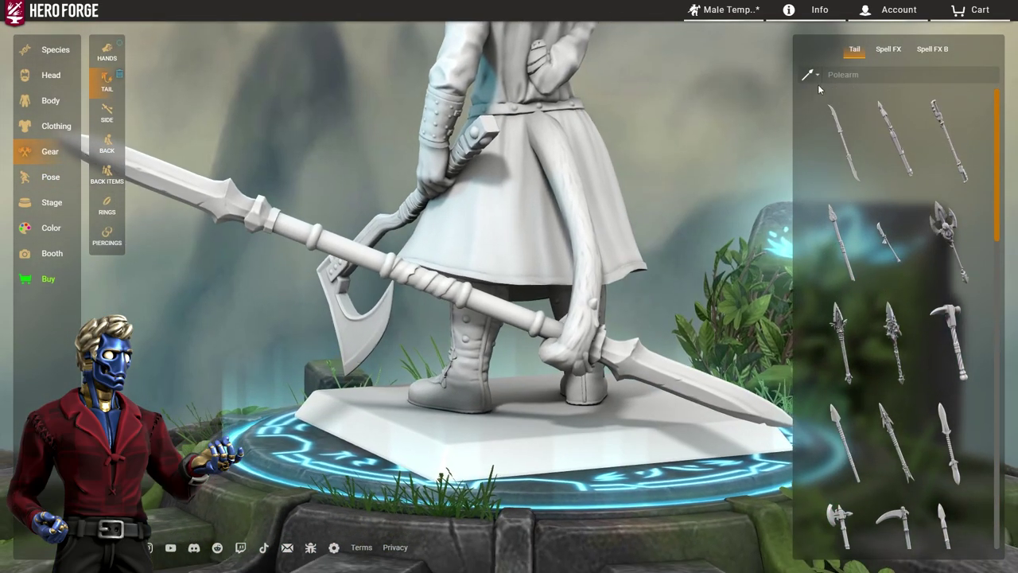
{"action": "left_click", "coordinate": [818, 83]}
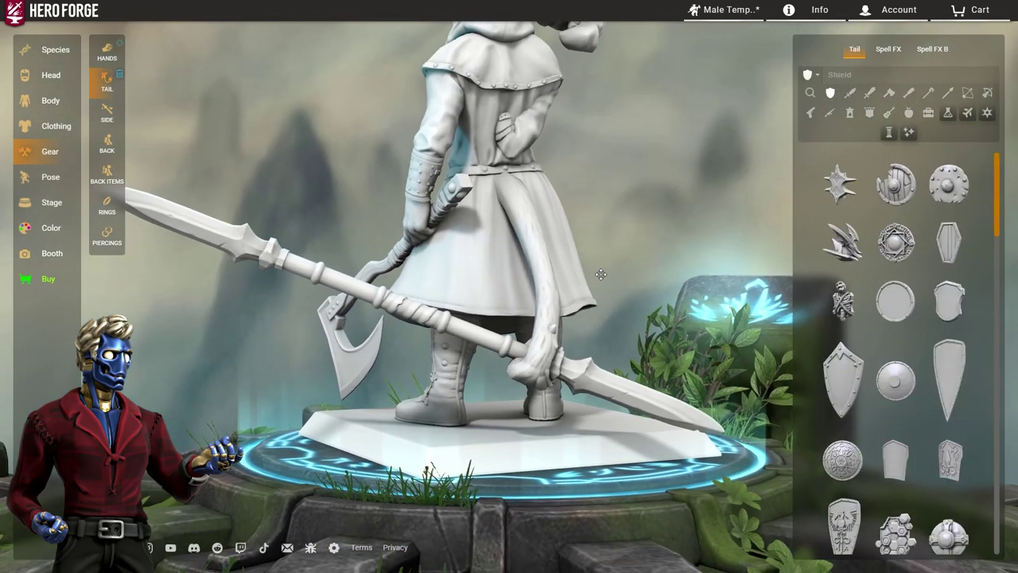
{"action": "left_click", "coordinate": [908, 117]}
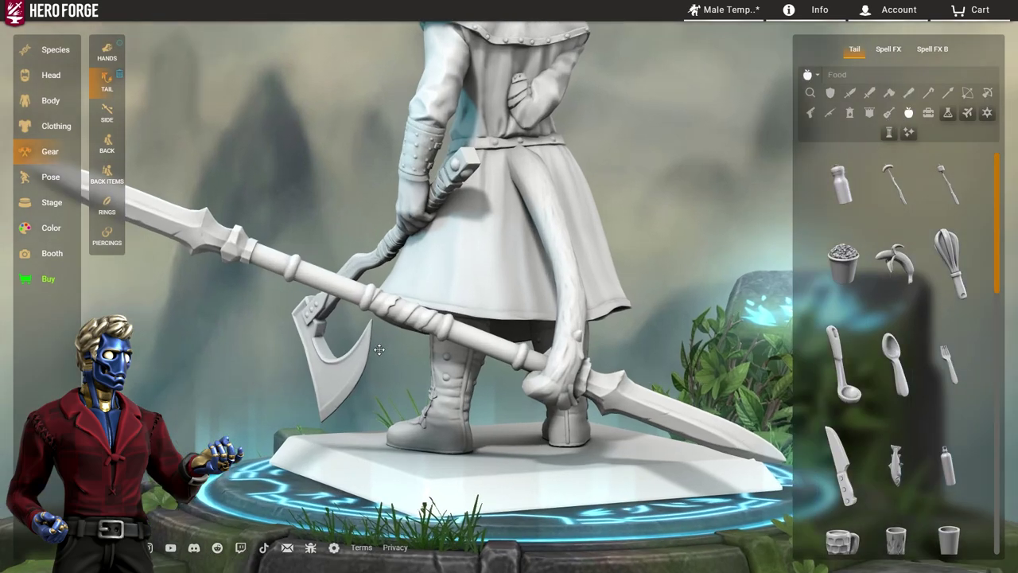
{"action": "mouse_move", "coordinate": [839, 265]}
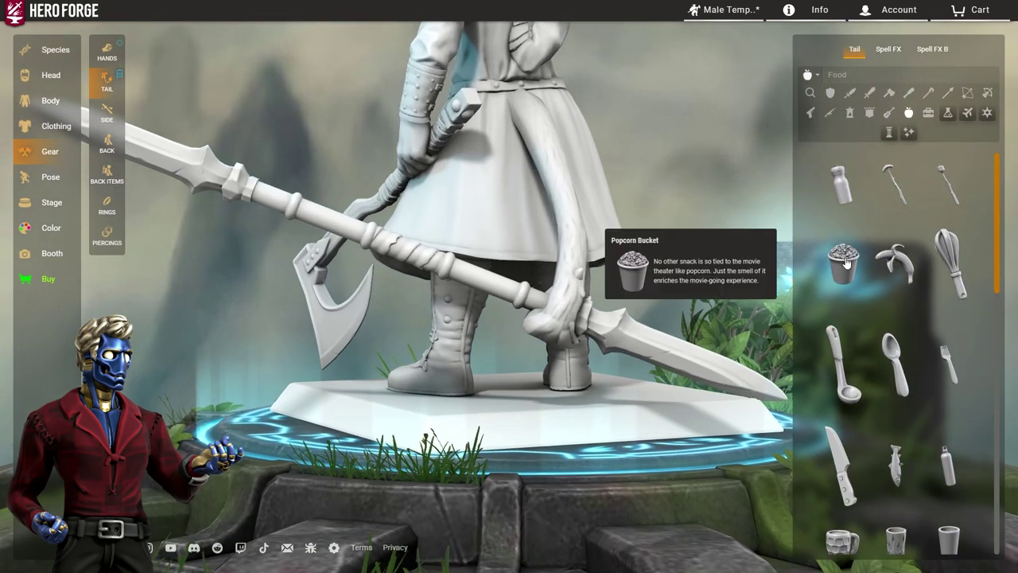
{"action": "left_click", "coordinate": [845, 263]}
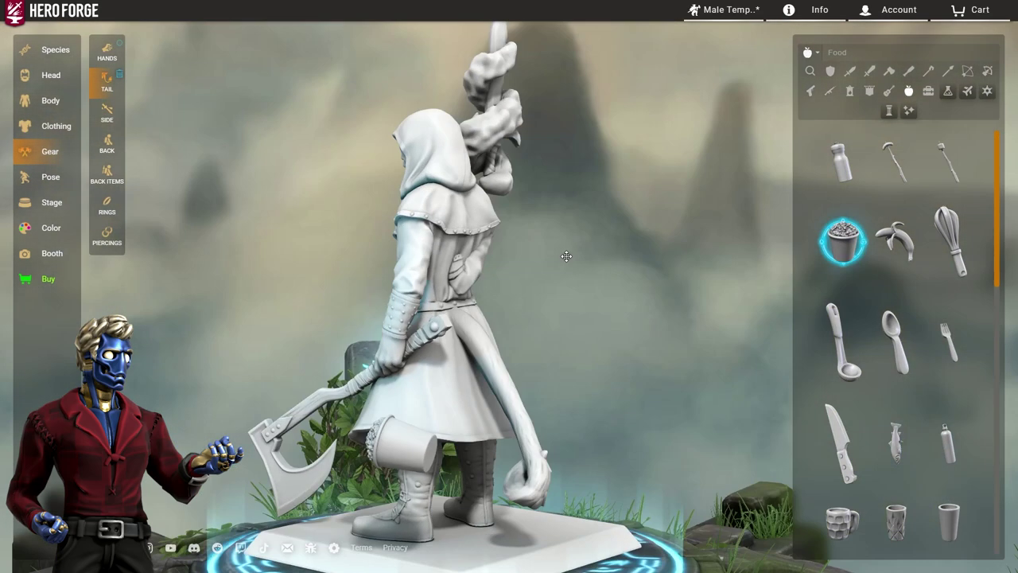
Raise the tail in front of the figure with a primary rotation tilt of 1, and twist the popcorn bucket to 0.44
{"action": "left_click", "coordinate": [31, 177]}
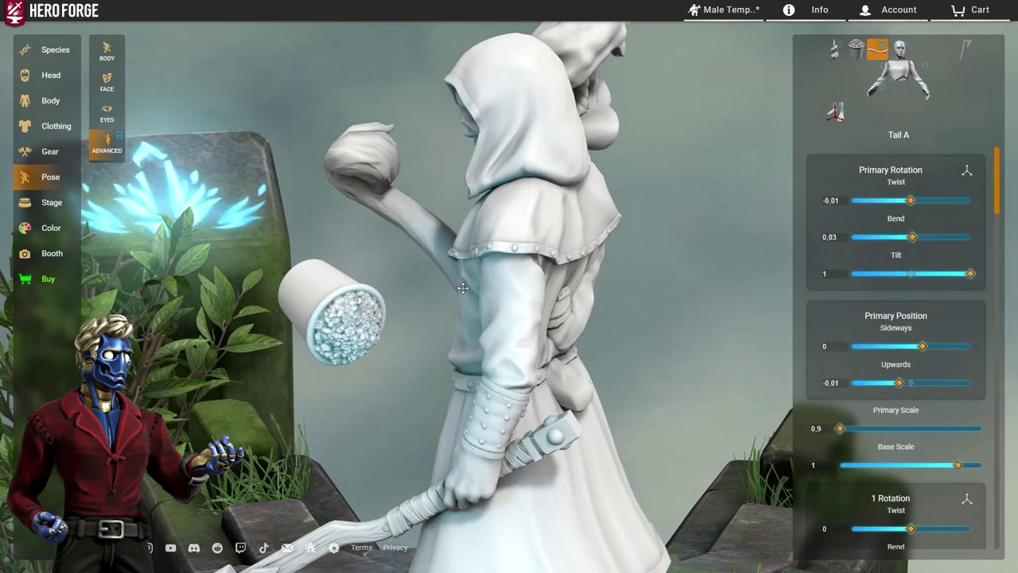
{"action": "left_click_drag", "start_coordinate": [445, 275], "coordinate": [312, 258]}
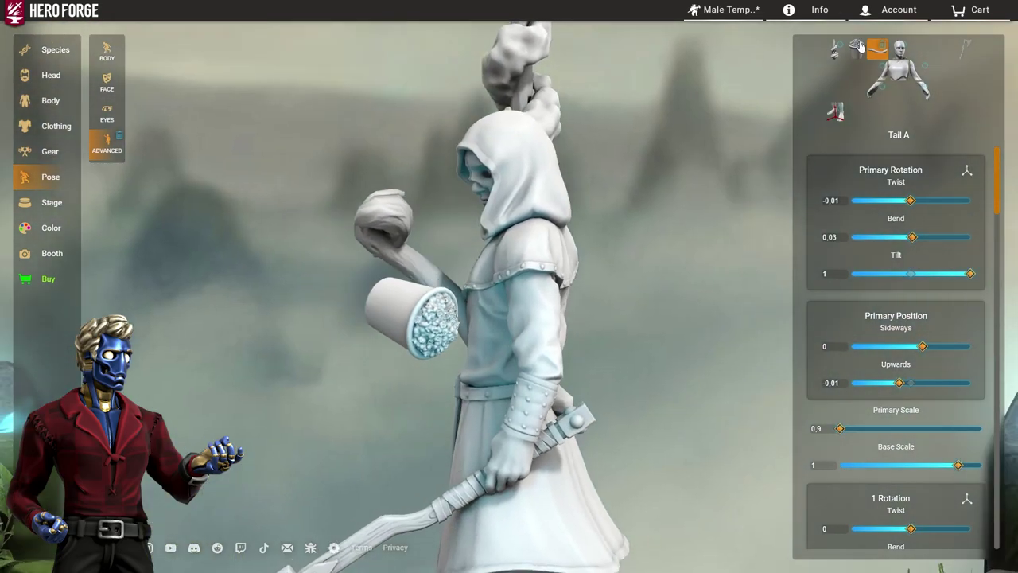
{"action": "left_click", "coordinate": [855, 48]}
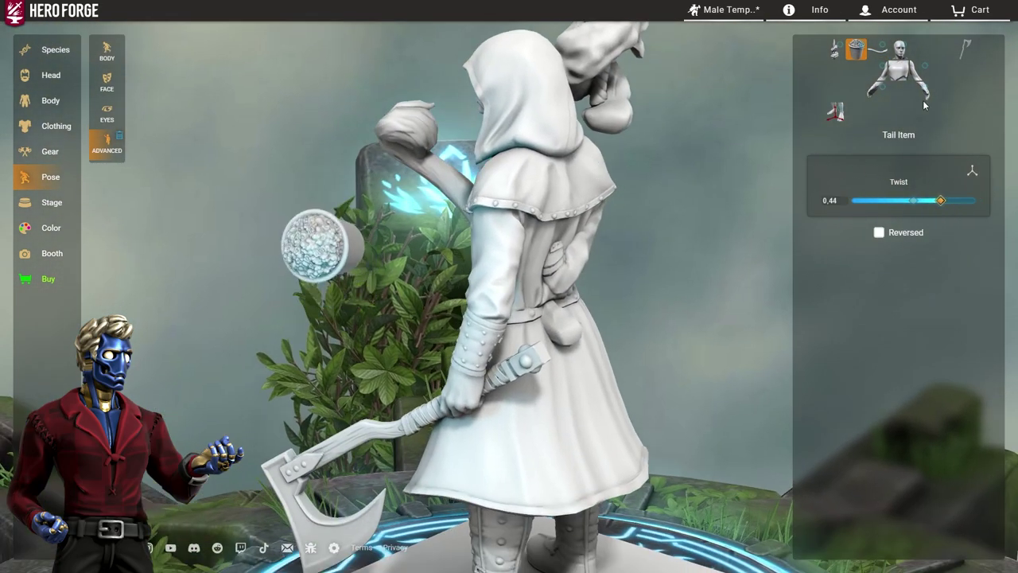
{"action": "left_click", "coordinate": [877, 49]}
{"action": "left_click_drag", "start_coordinate": [541, 197], "coordinate": [614, 190]}
{"action": "scroll", "coordinate": [886, 411], "scroll_direction": "down", "scroll_amount": 8}
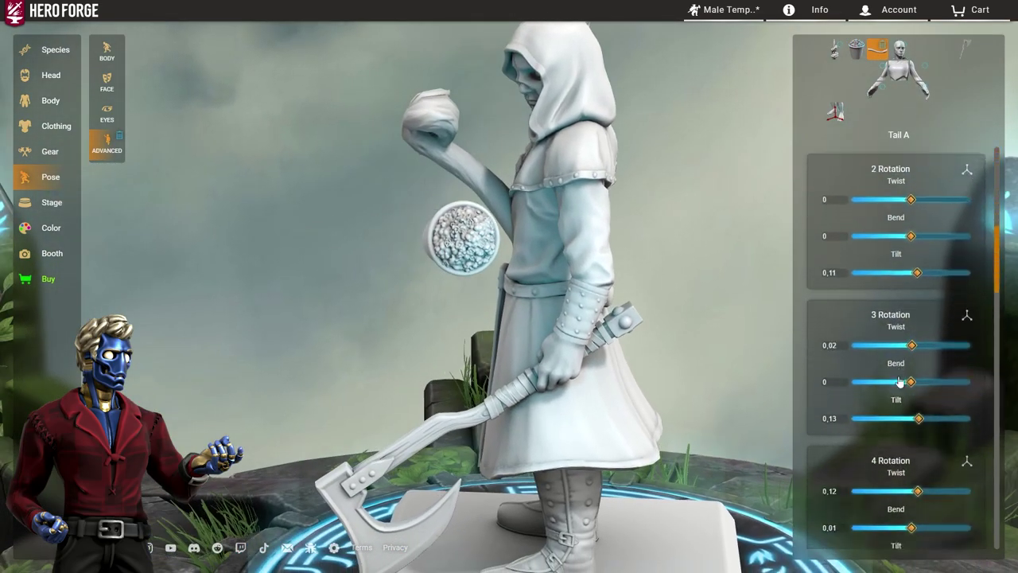
Set the right wrist's twist to 0.29 in the advanced pose settings and check the figure from several angles
{"action": "left_click_drag", "start_coordinate": [382, 267], "coordinate": [547, 261]}
{"action": "right_click_drag", "start_coordinate": [547, 261], "coordinate": [740, 245]}
{"action": "left_click_drag", "start_coordinate": [739, 245], "coordinate": [501, 266]}
{"action": "left_click", "coordinate": [872, 93]}
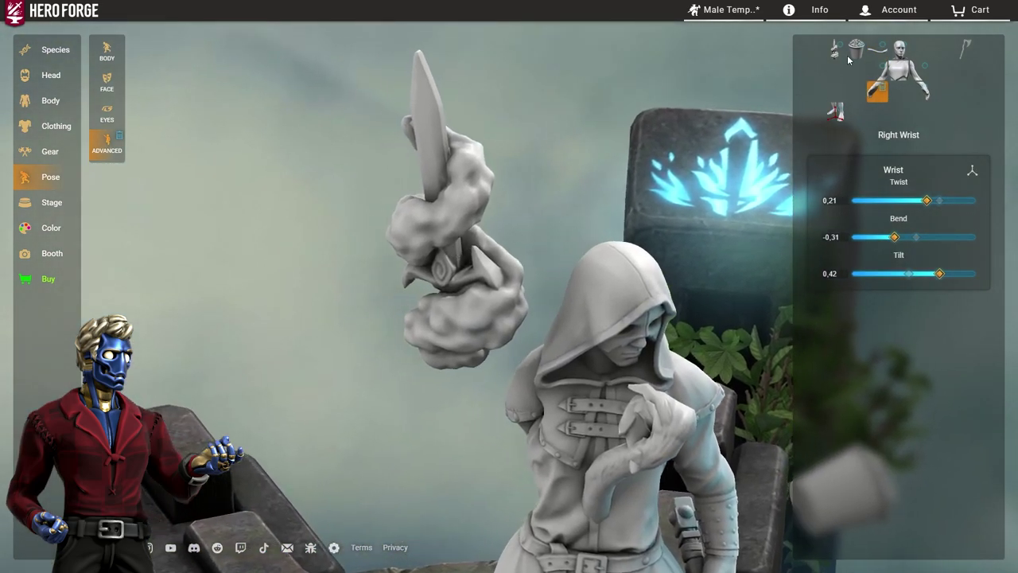
{"action": "left_click", "coordinate": [871, 81]}
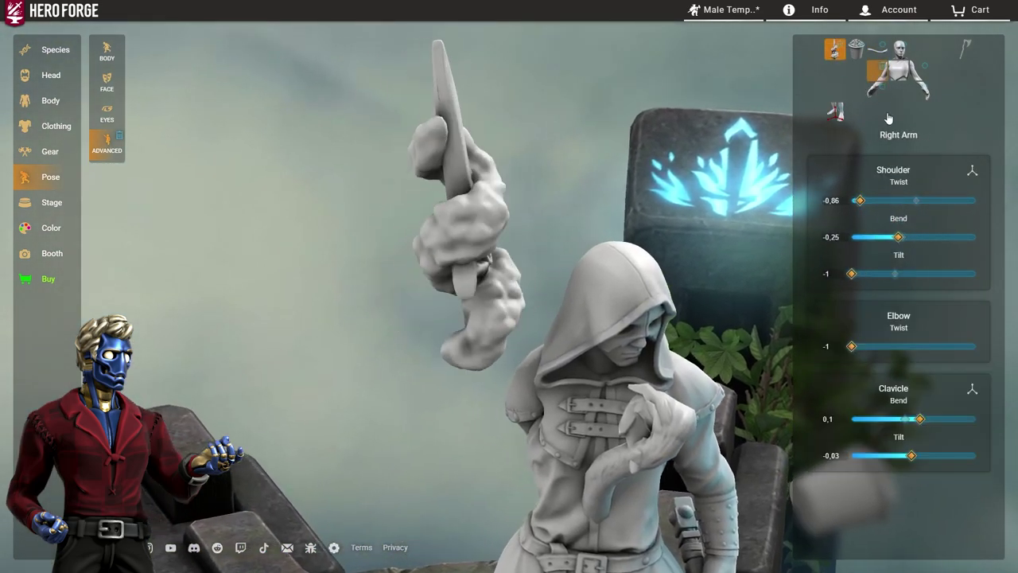
{"action": "left_click", "coordinate": [878, 98]}
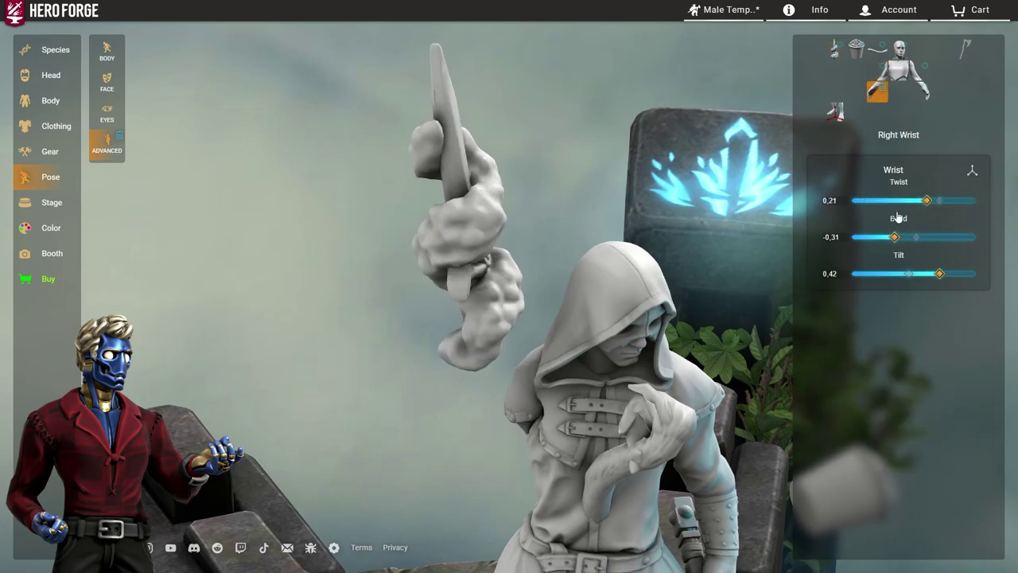
{"action": "mouse_move", "coordinate": [925, 201]}
{"action": "left_mouse_down"}
{"action": "mouse_move", "coordinate": [900, 190]}
{"action": "mouse_move", "coordinate": [931, 188]}
{"action": "left_mouse_up"}
{"action": "left_click_drag", "start_coordinate": [644, 282], "coordinate": [476, 340]}
{"action": "scroll", "coordinate": [530, 268], "scroll_direction": "down", "scroll_amount": 5}
{"action": "scroll", "coordinate": [475, 340], "scroll_direction": "up", "scroll_amount": 5}
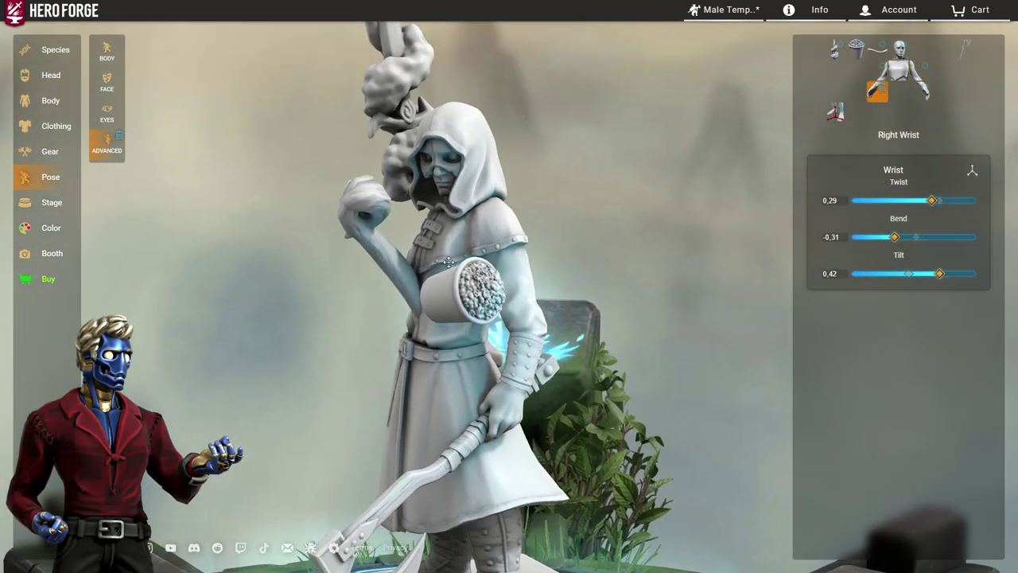
{"action": "mouse_move", "coordinate": [448, 262]}
{"action": "left_mouse_down"}
{"action": "mouse_move", "coordinate": [469, 264]}
{"action": "mouse_move", "coordinate": [434, 264]}
{"action": "mouse_move", "coordinate": [467, 262]}
{"action": "left_mouse_up"}
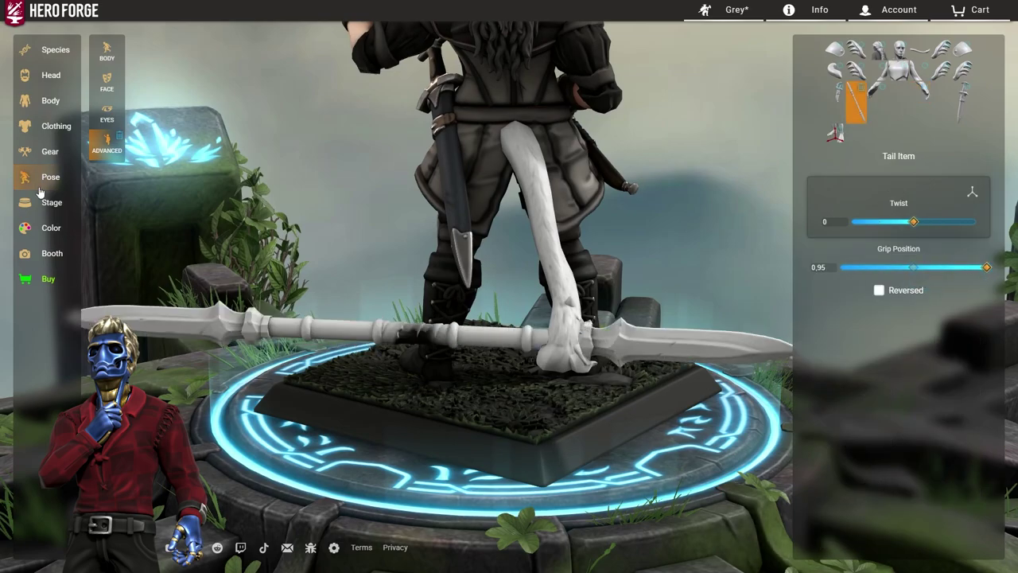
Replace the tail-held spear on the dark-armored figure with the bottle from the food category
{"action": "left_click", "coordinate": [50, 151]}
{"action": "scroll", "coordinate": [886, 382], "scroll_direction": "down", "scroll_amount": 15}
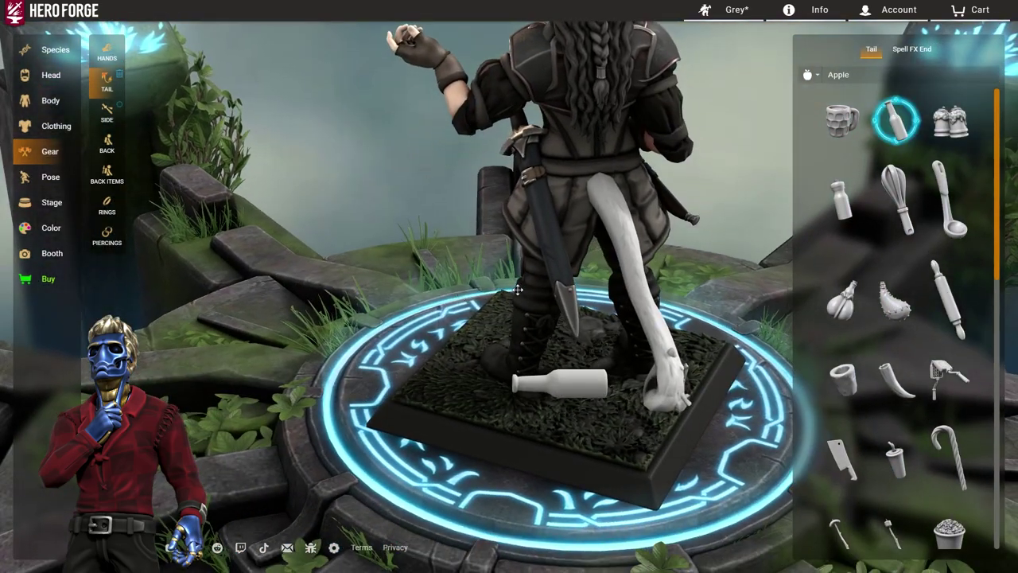
Set the tail's 1 Rotation to a twist of -0.37, a bend of 0.06 and a tilt of 0.69
{"action": "left_click_drag", "start_coordinate": [911, 404], "coordinate": [892, 403]}
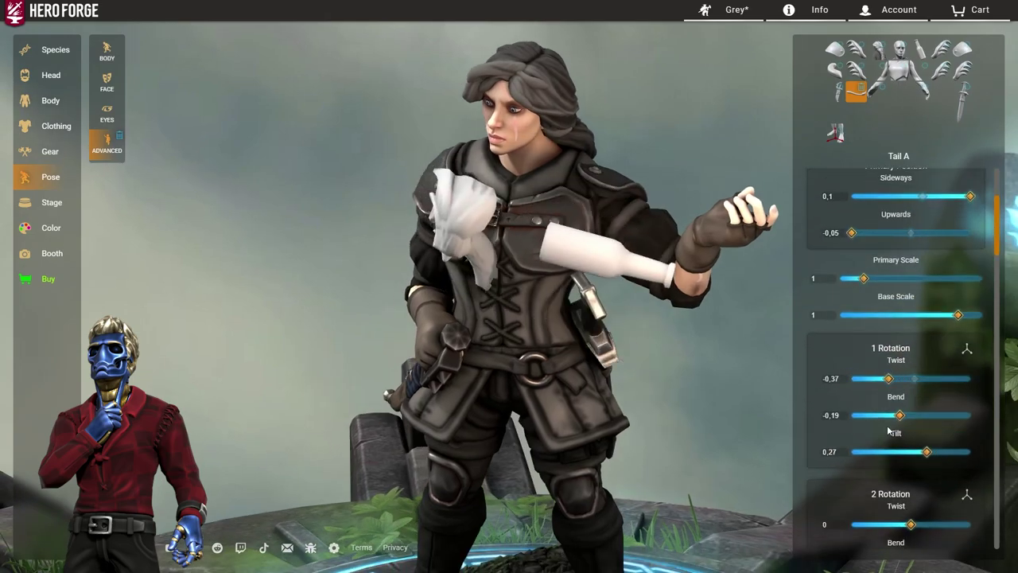
{"action": "left_click_drag", "start_coordinate": [899, 453], "coordinate": [881, 454]}
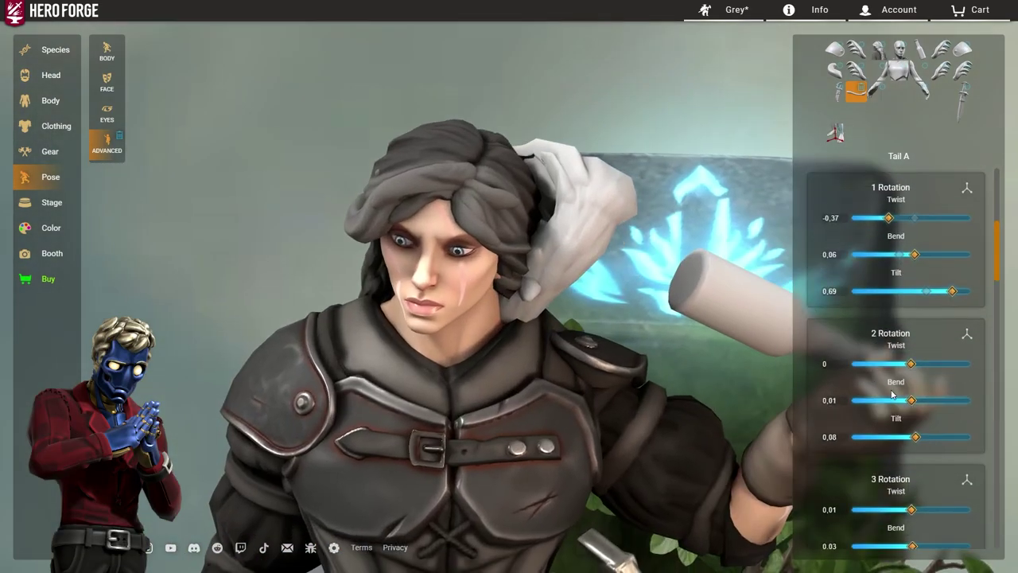
{"action": "scroll", "coordinate": [899, 374], "scroll_direction": "down", "scroll_amount": 5}
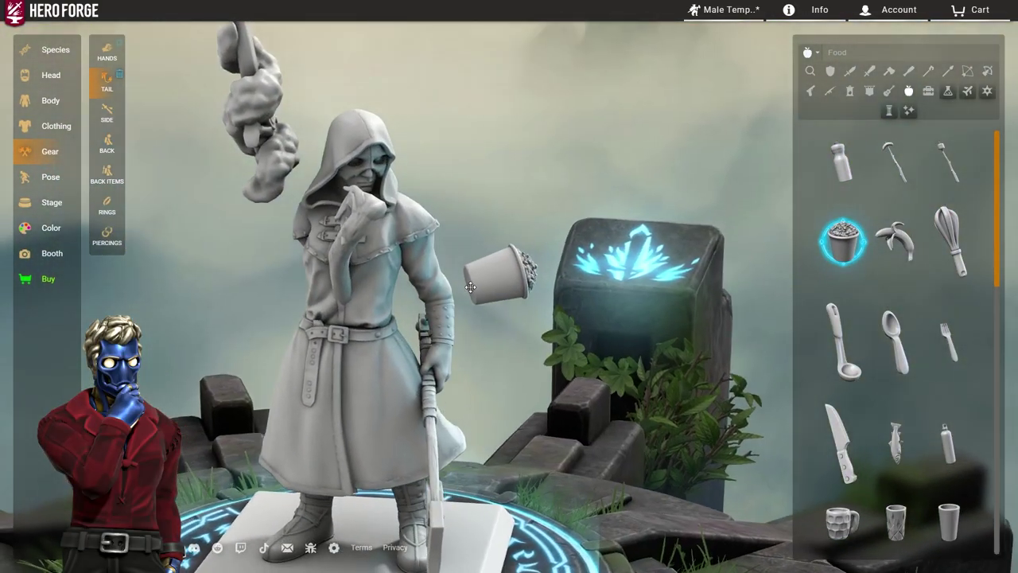
Open the chest clothing options for the hooded figure and view it from behind
{"action": "left_click", "coordinate": [57, 129]}
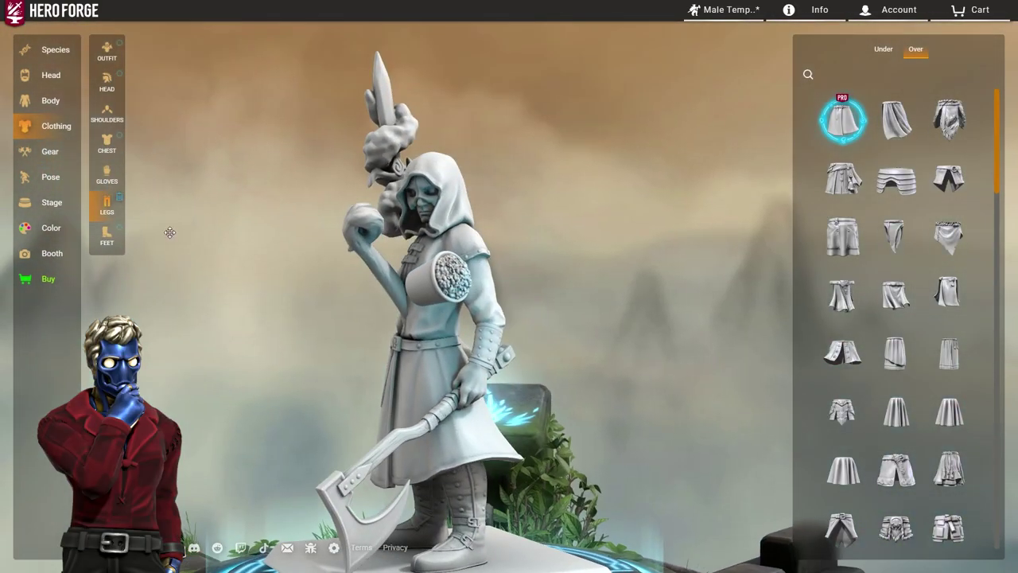
{"action": "left_click", "coordinate": [114, 156]}
{"action": "left_click_drag", "start_coordinate": [296, 304], "coordinate": [310, 327]}
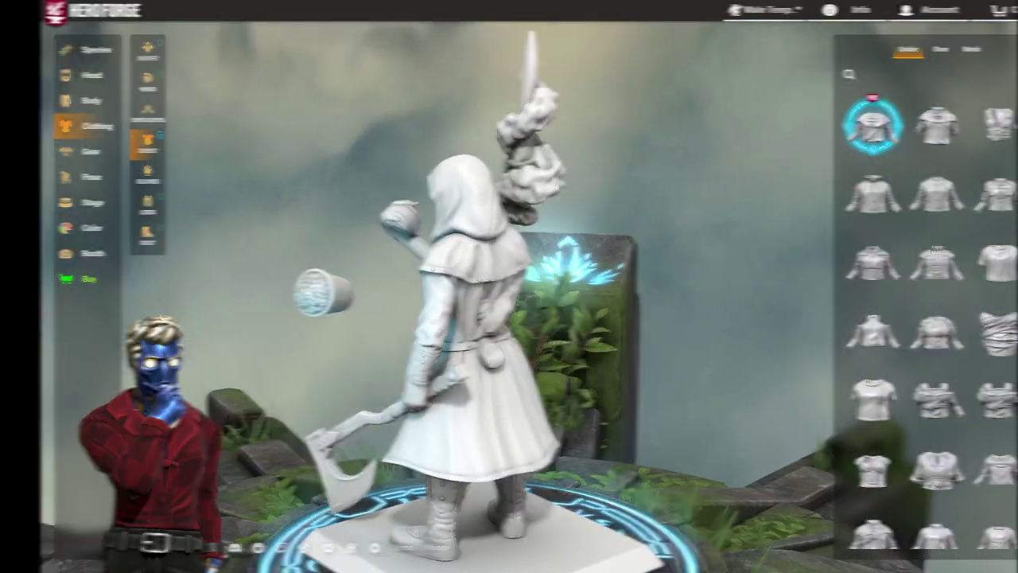